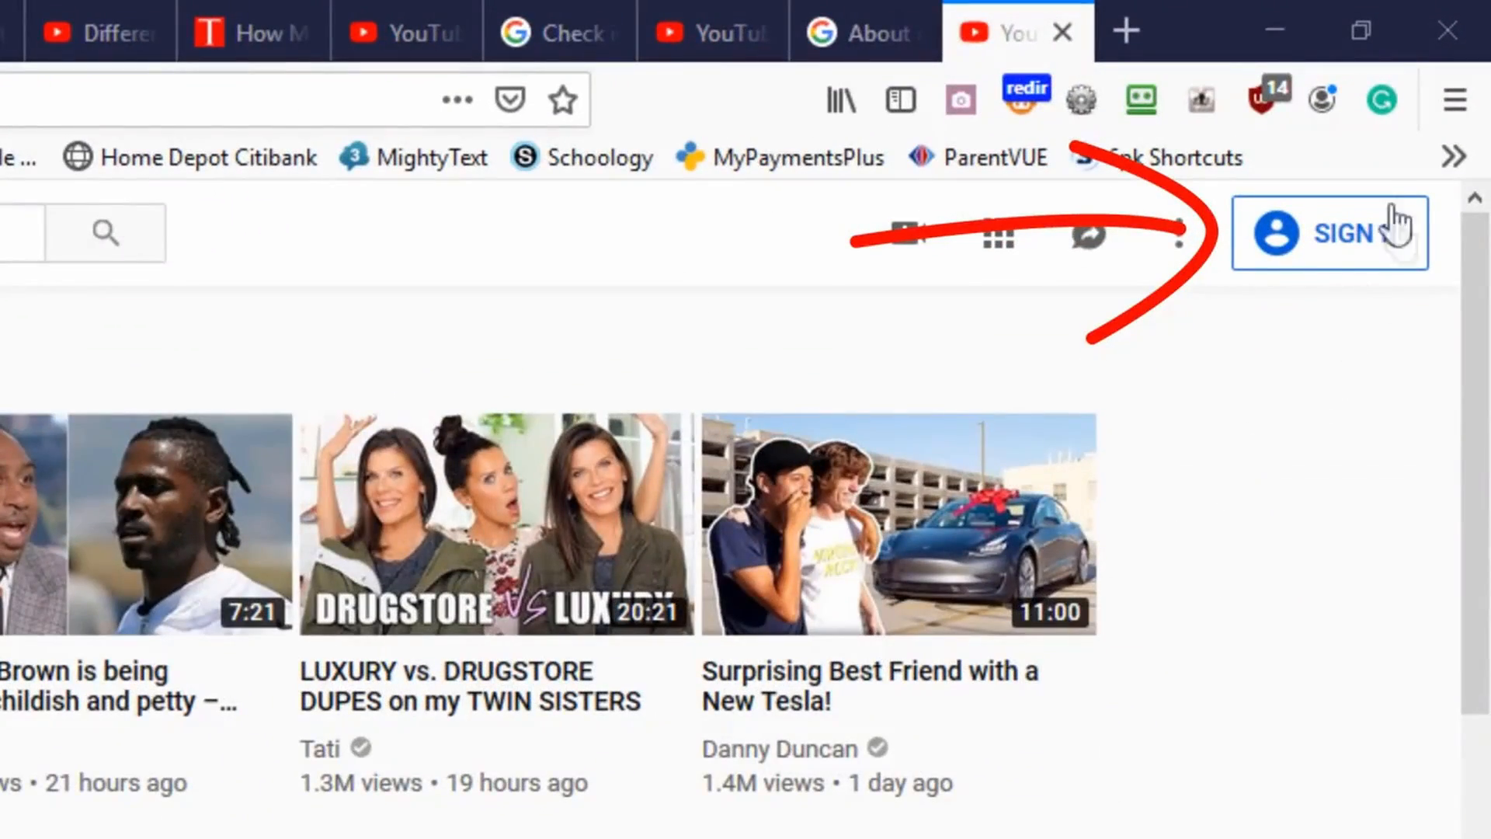
# Sign in with the Google account and pick the personal channel in 'Use YouTube as...'
pyautogui.click(1358, 255)
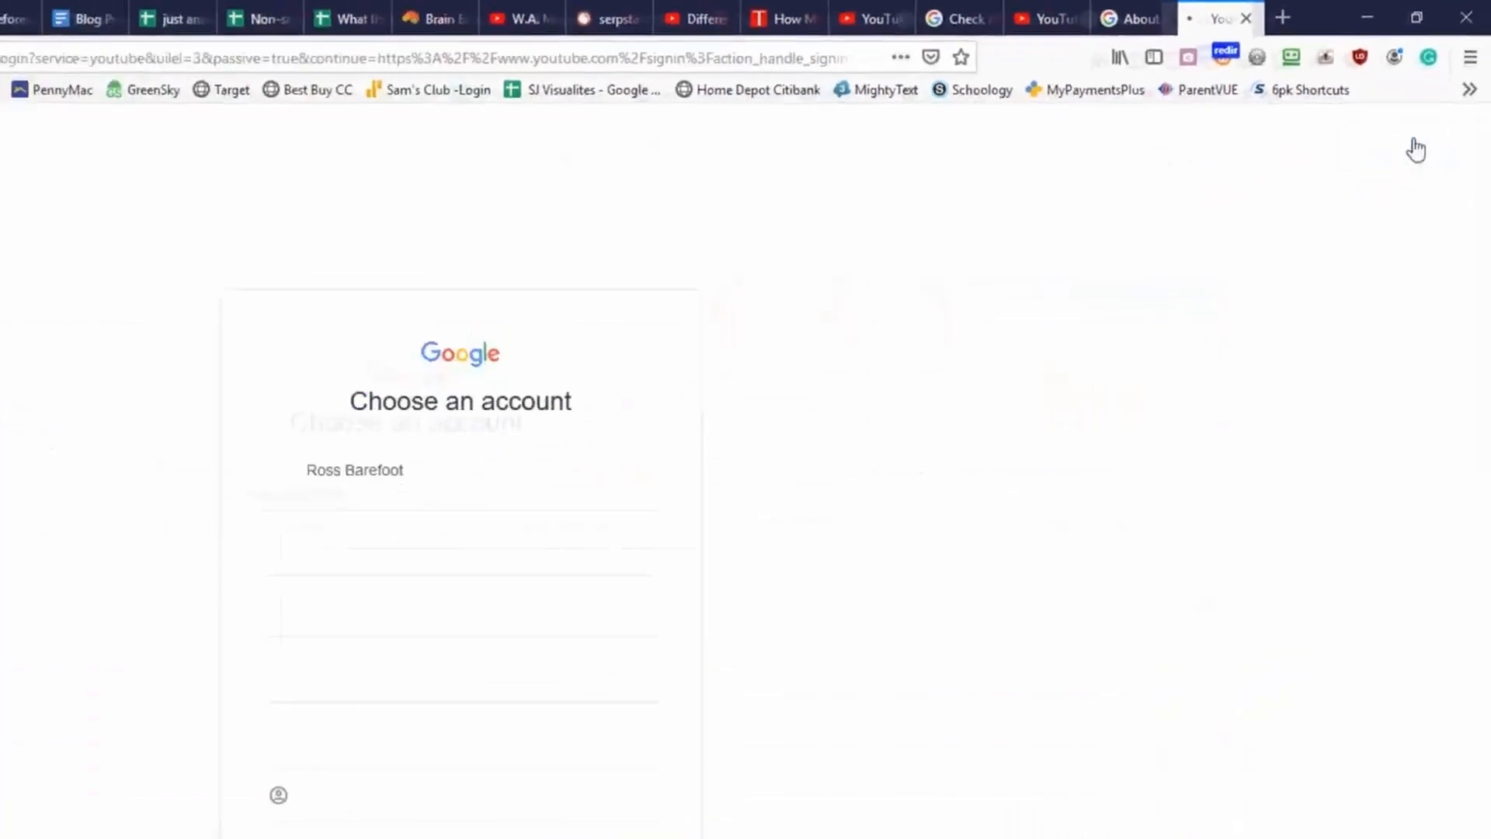
pyautogui.click(686, 345)
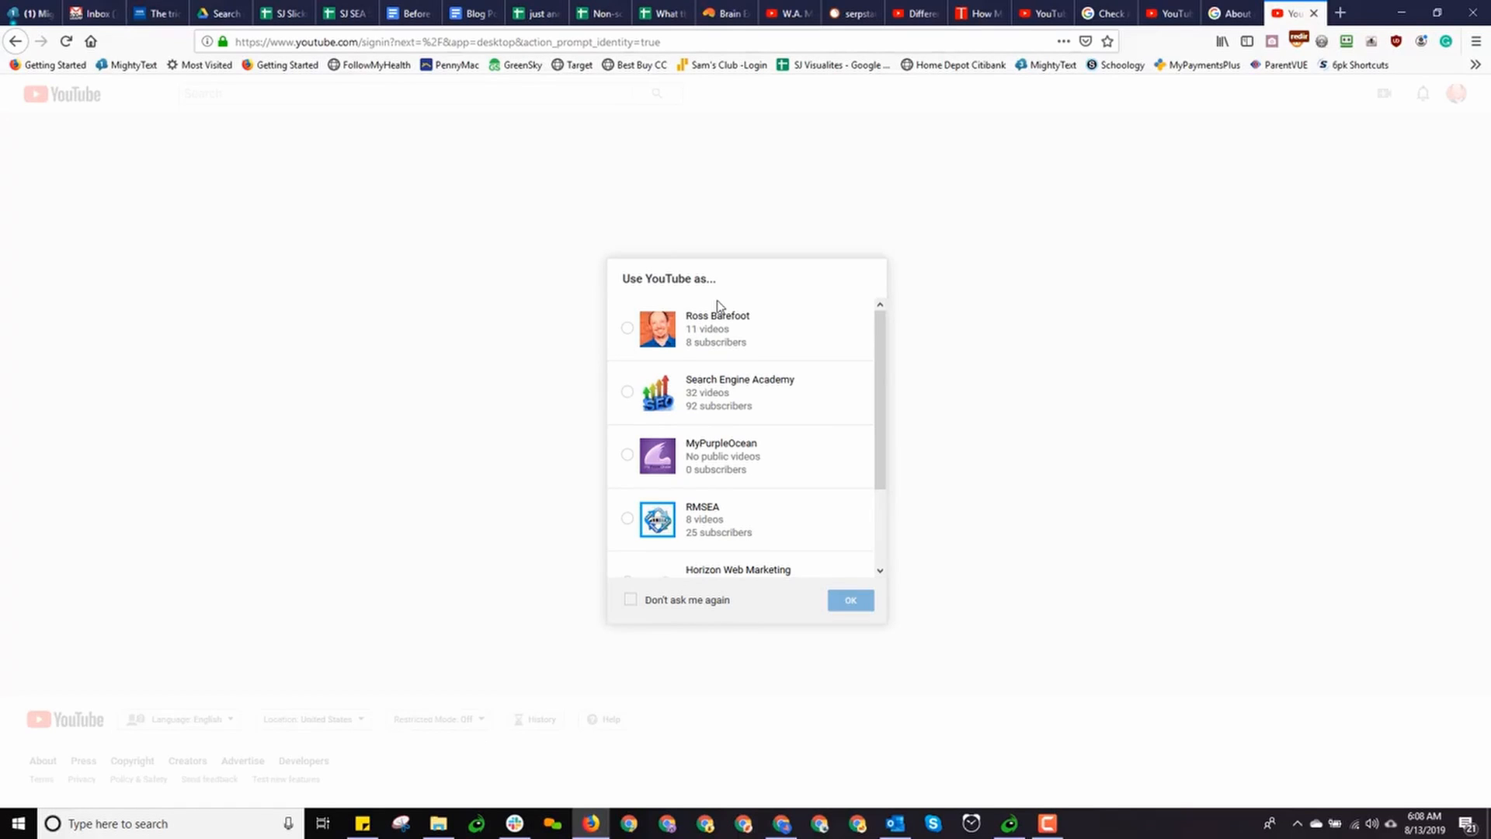
pyautogui.scroll(-2, 739, 406)
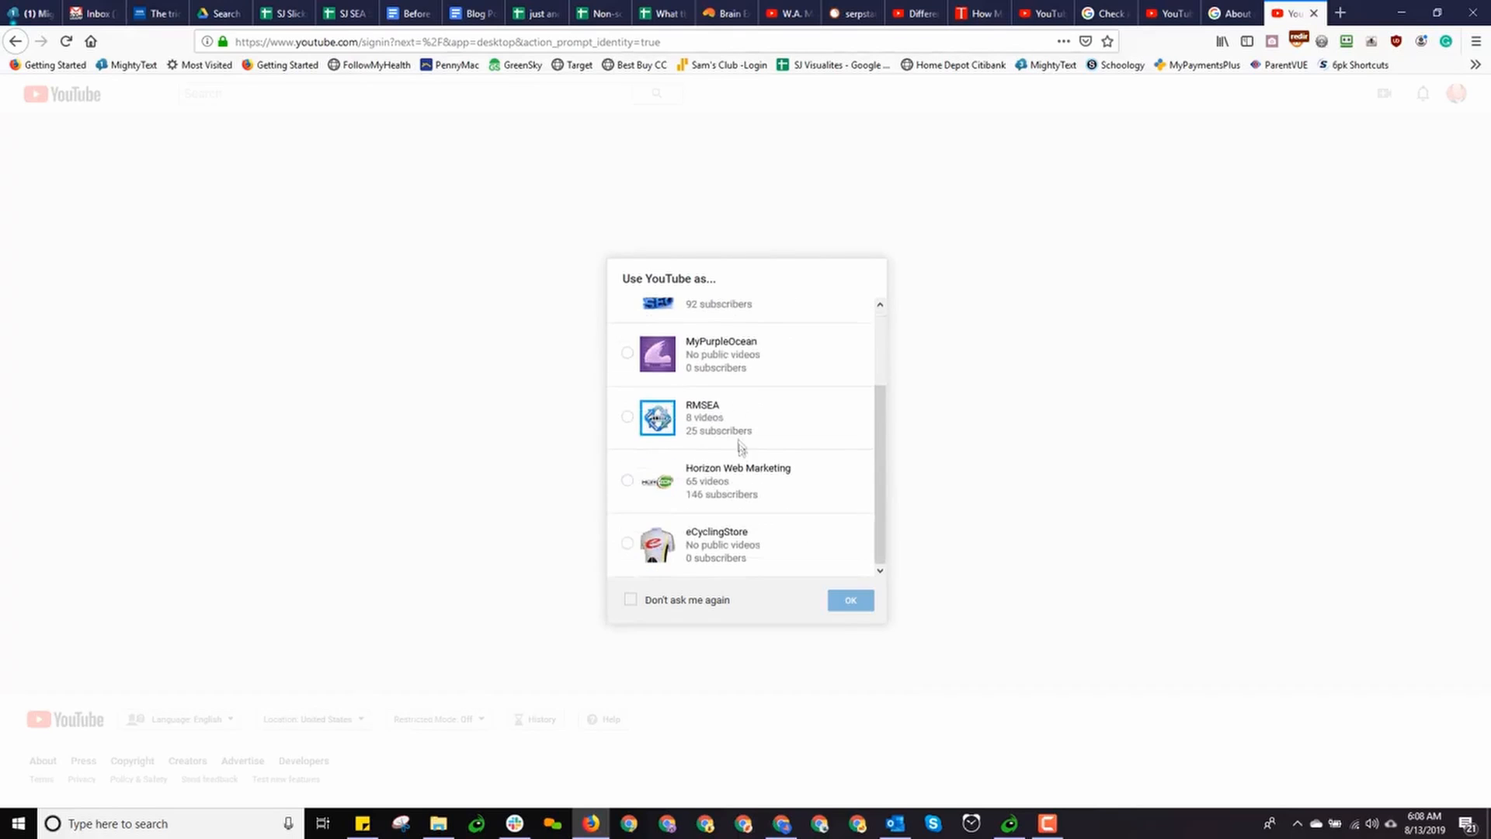
pyautogui.scroll(2, 742, 420)
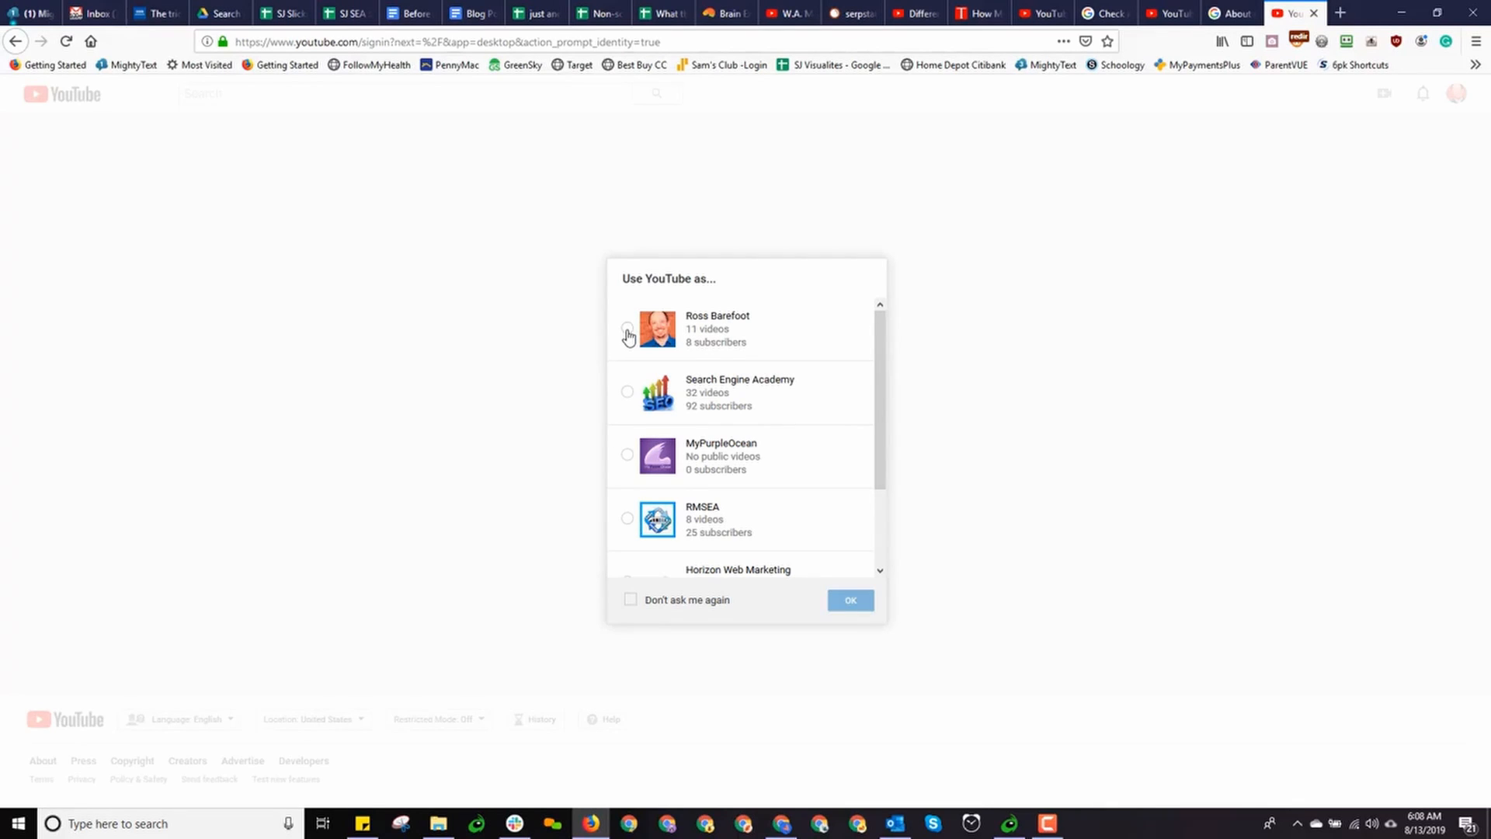
pyautogui.click(628, 329)
pyautogui.click(851, 606)
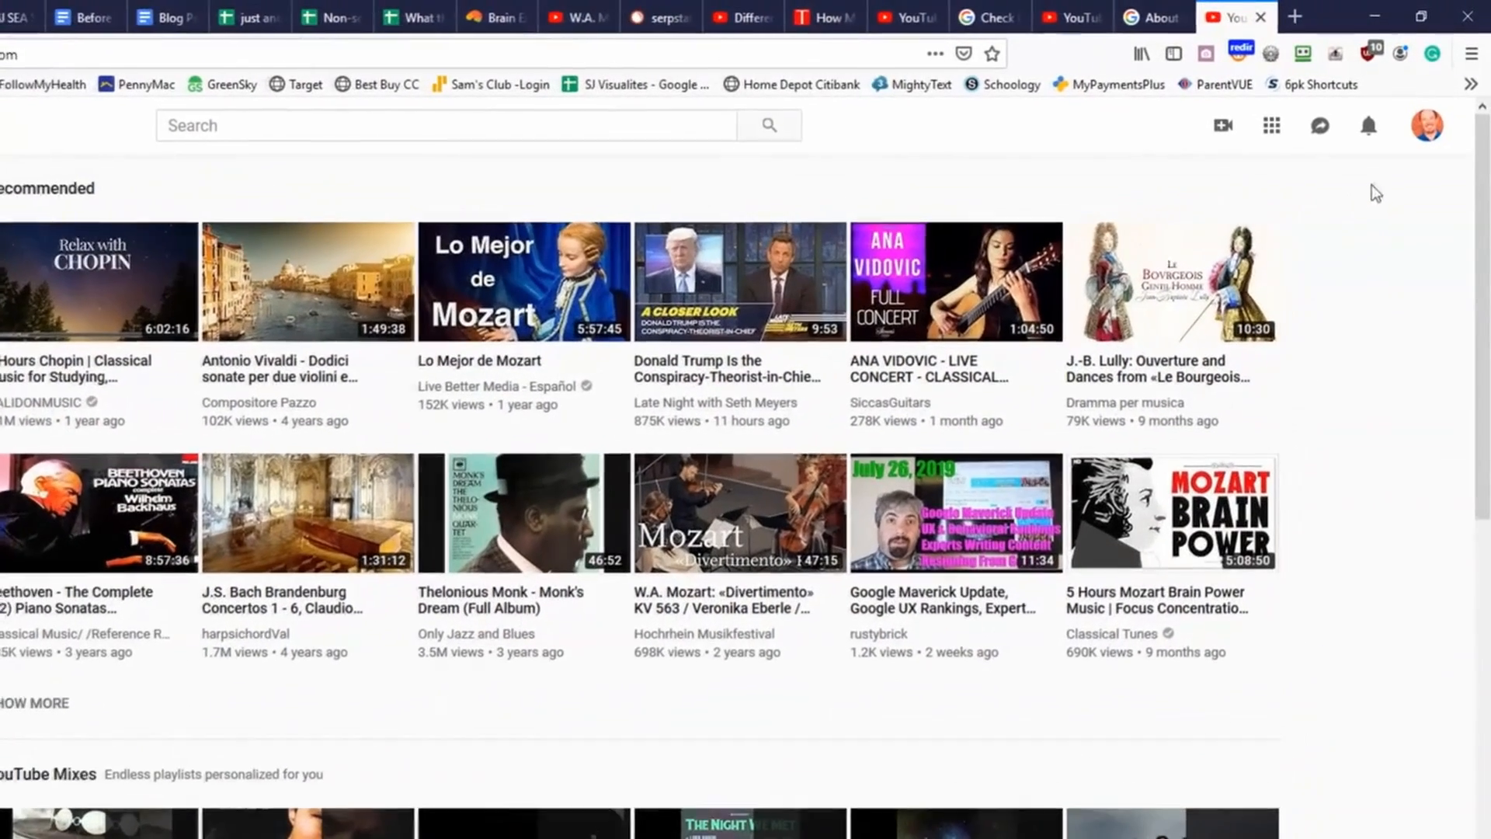
# Open YouTube Studio (beta) from the avatar's account menu
pyautogui.click(1430, 132)
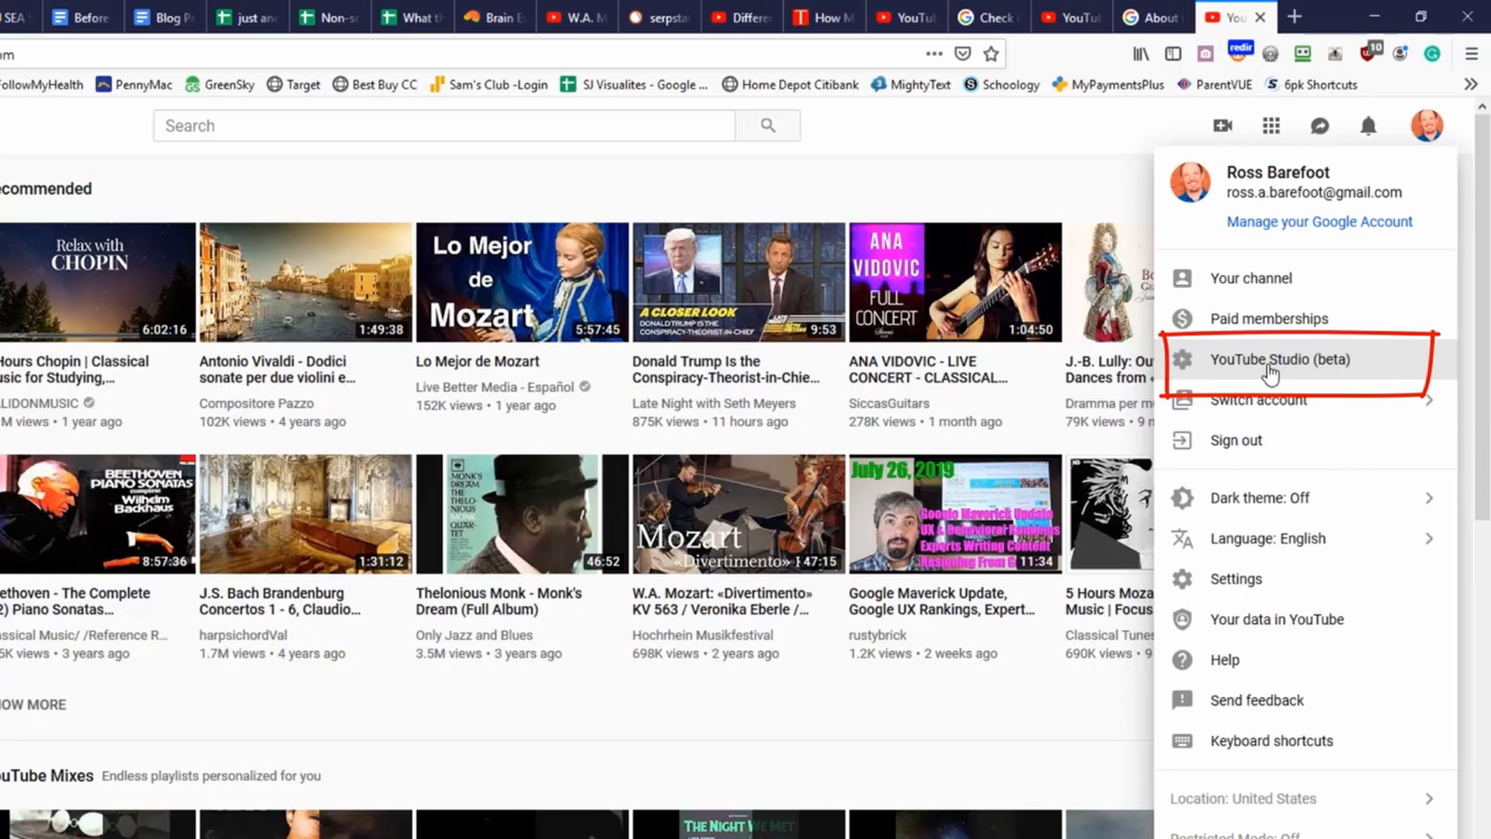
pyautogui.click(1268, 367)
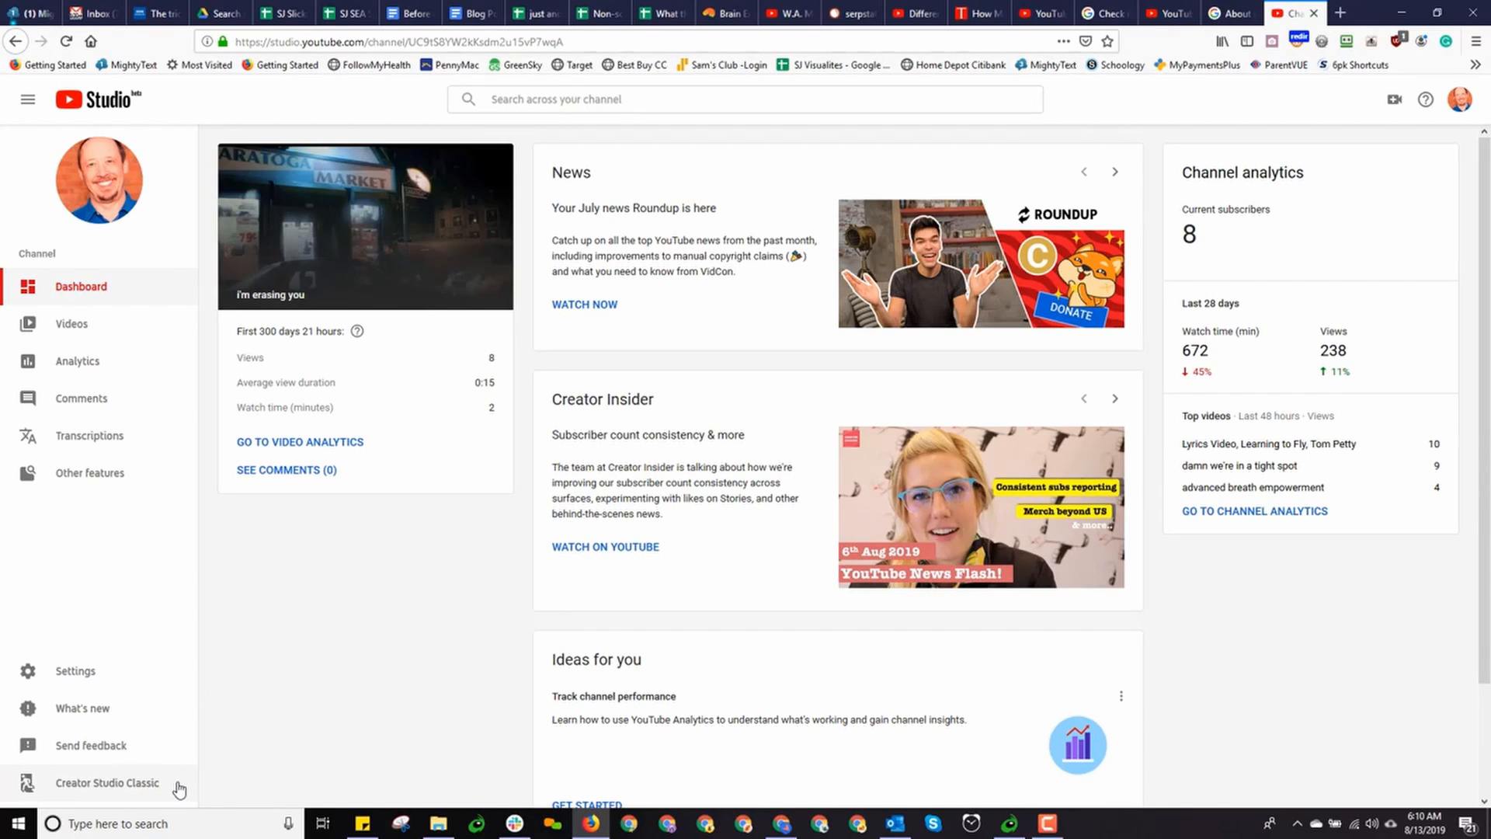
# Switch to Creator Studio Classic, skip the feedback survey, and open YouTube settings from the avatar menu
pyautogui.click(118, 789)
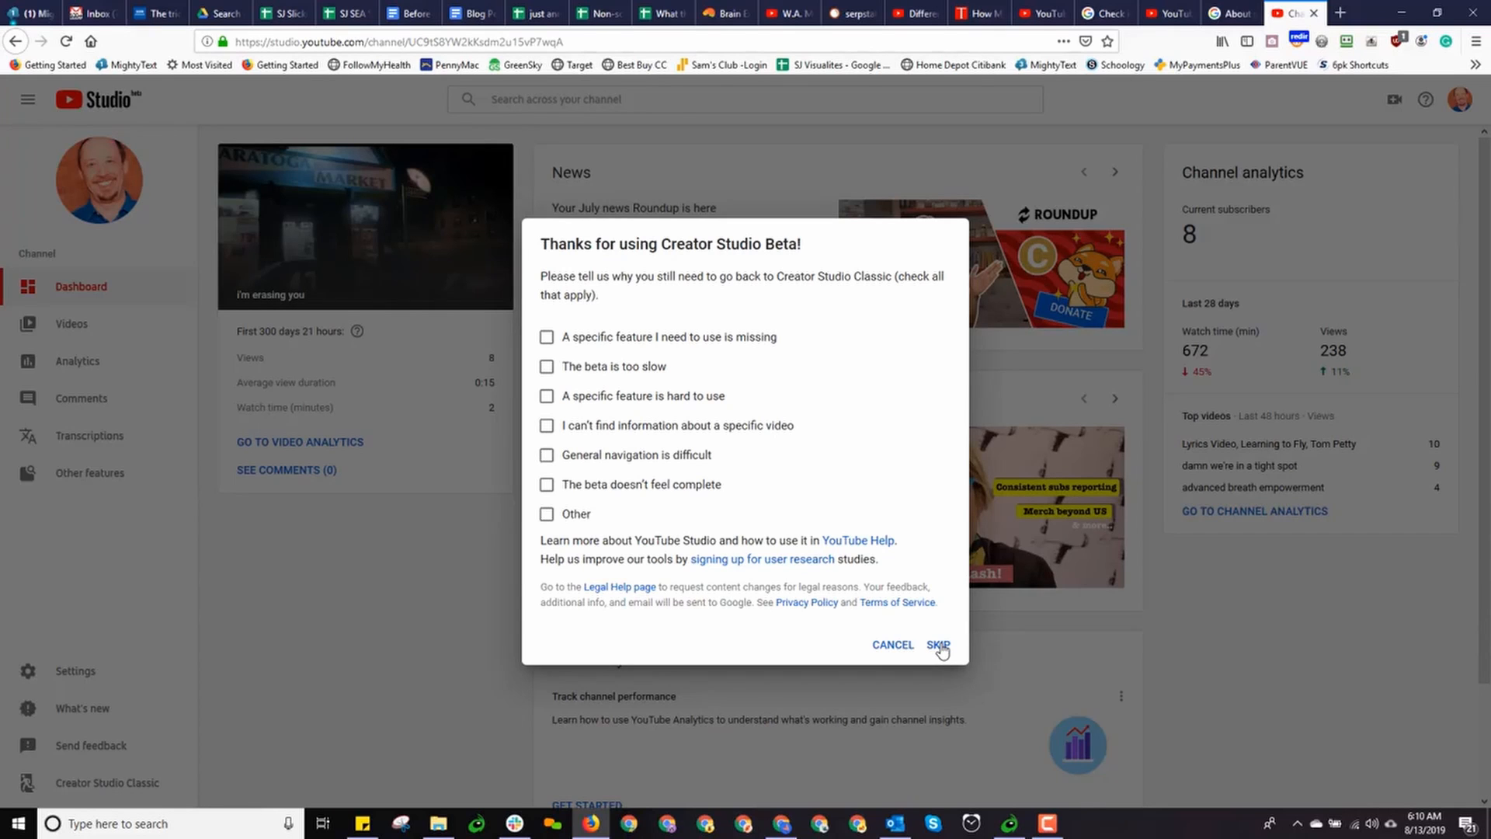
pyautogui.click(938, 645)
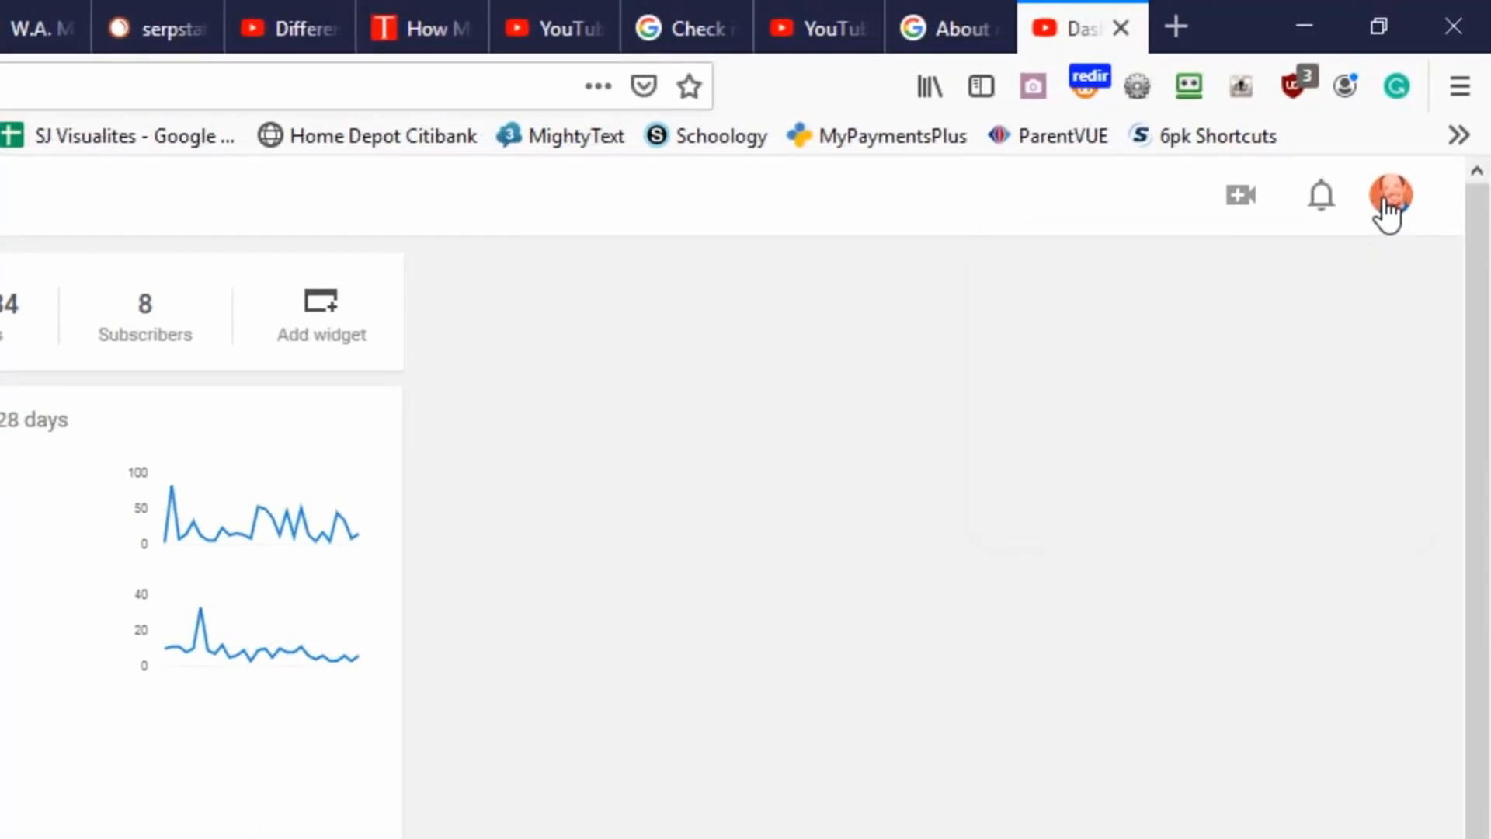
pyautogui.click(1441, 96)
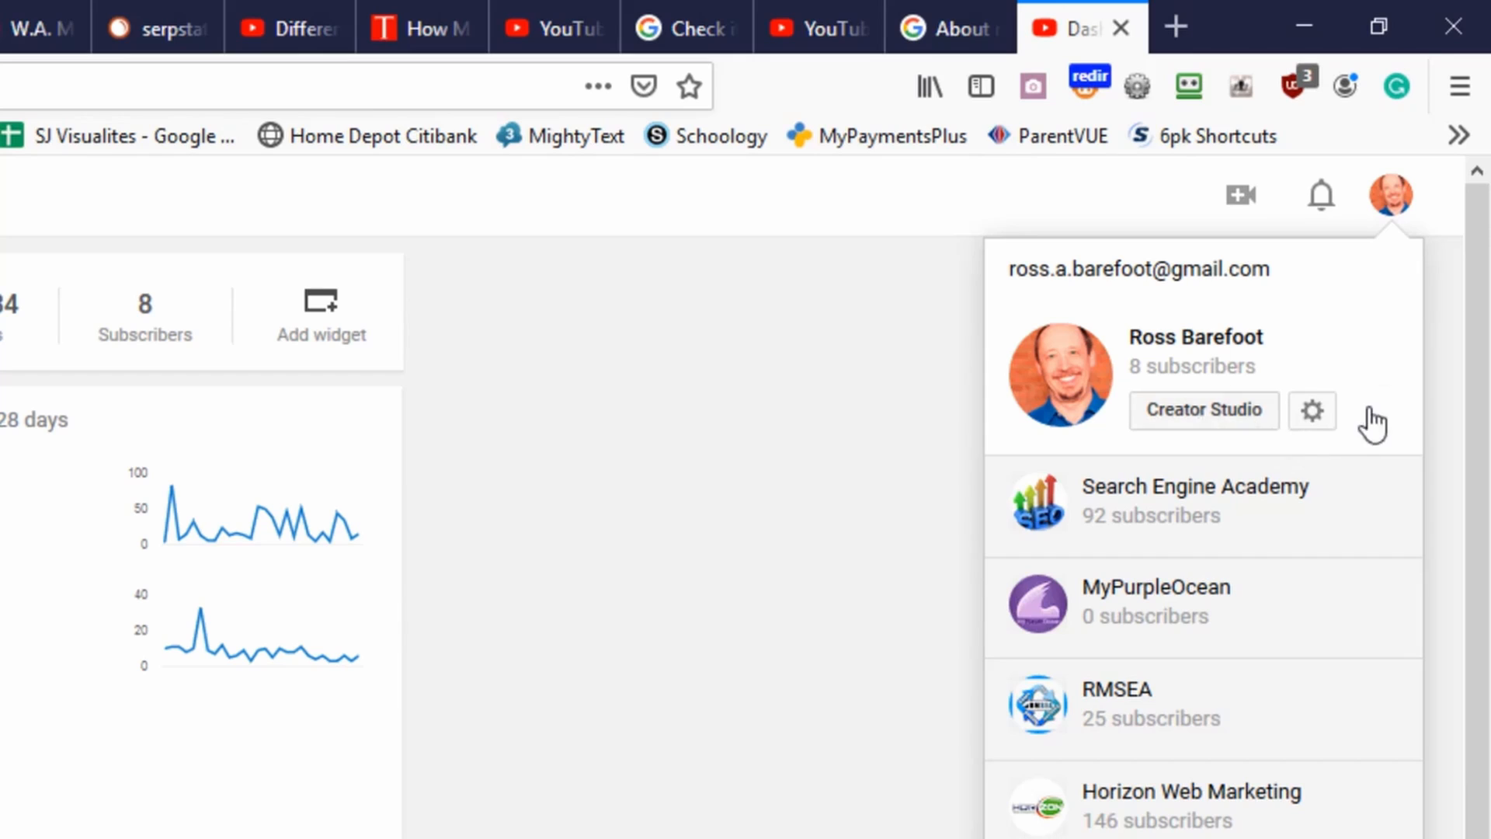
pyautogui.click(1311, 412)
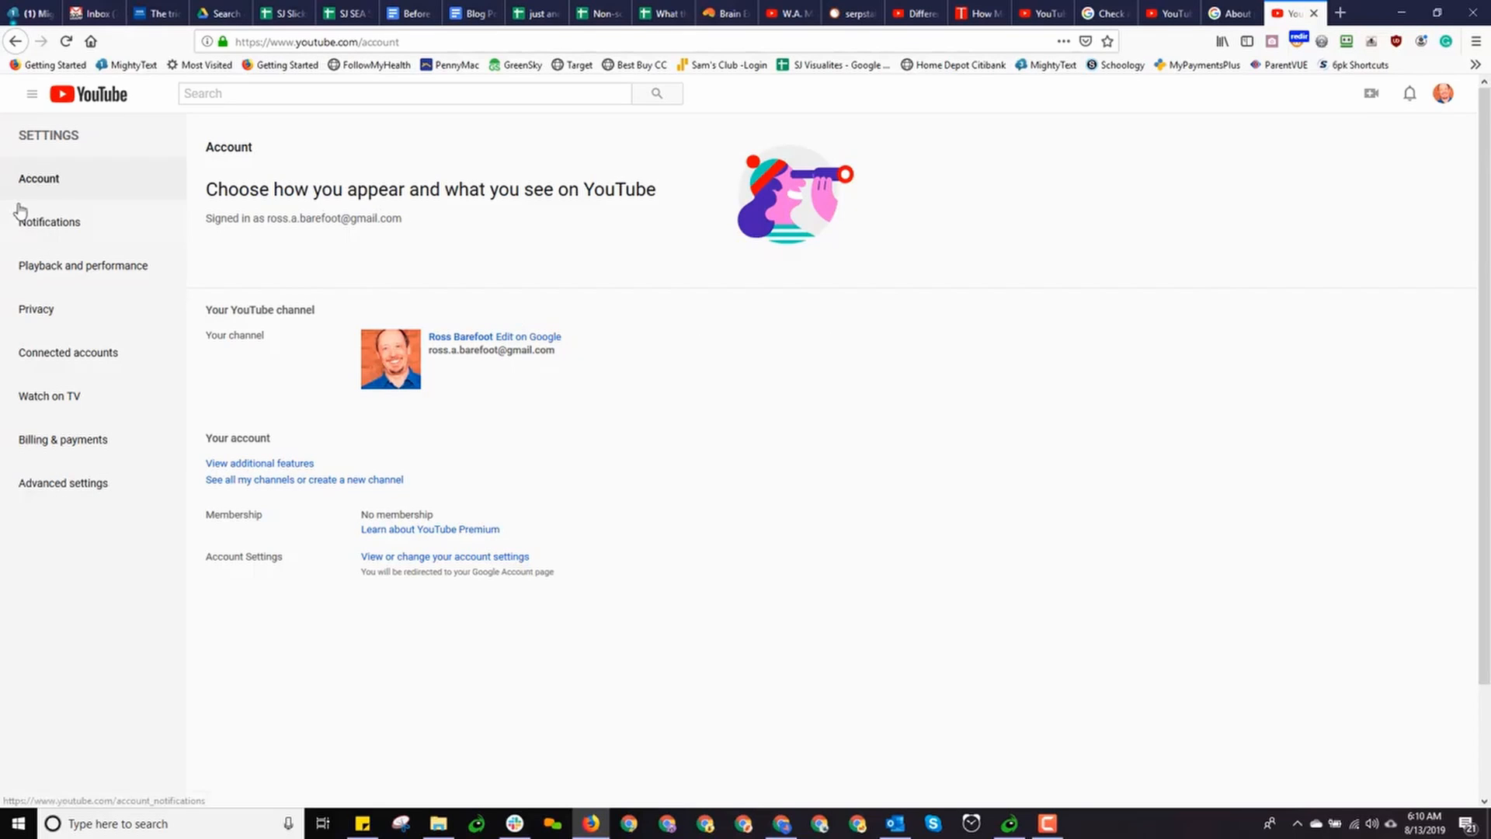
# Review the personal channel's Advanced settings, then bring the other Chrome YouTube window forward
pyautogui.click(65, 491)
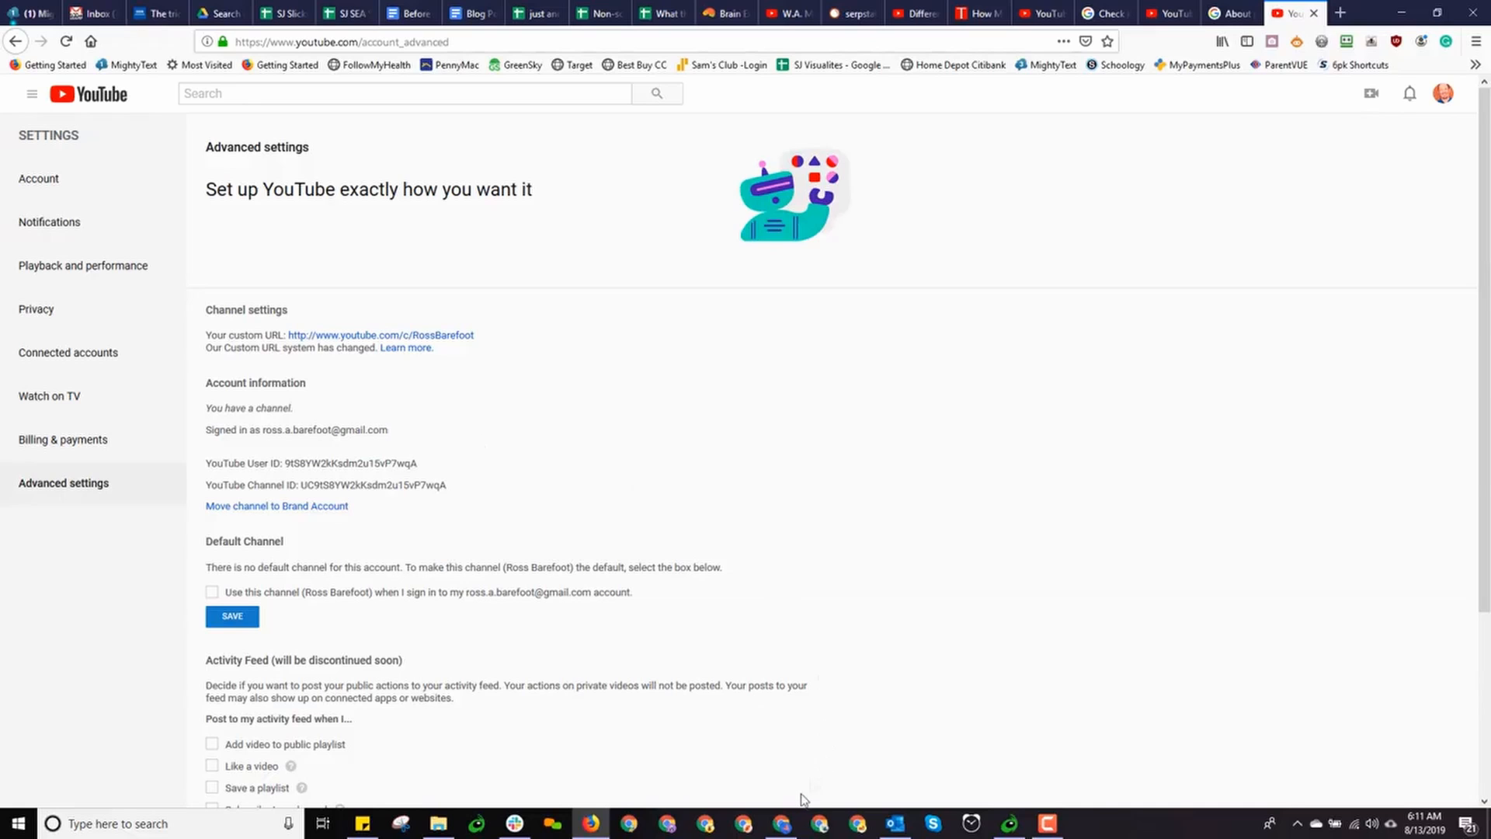
pyautogui.click(785, 825)
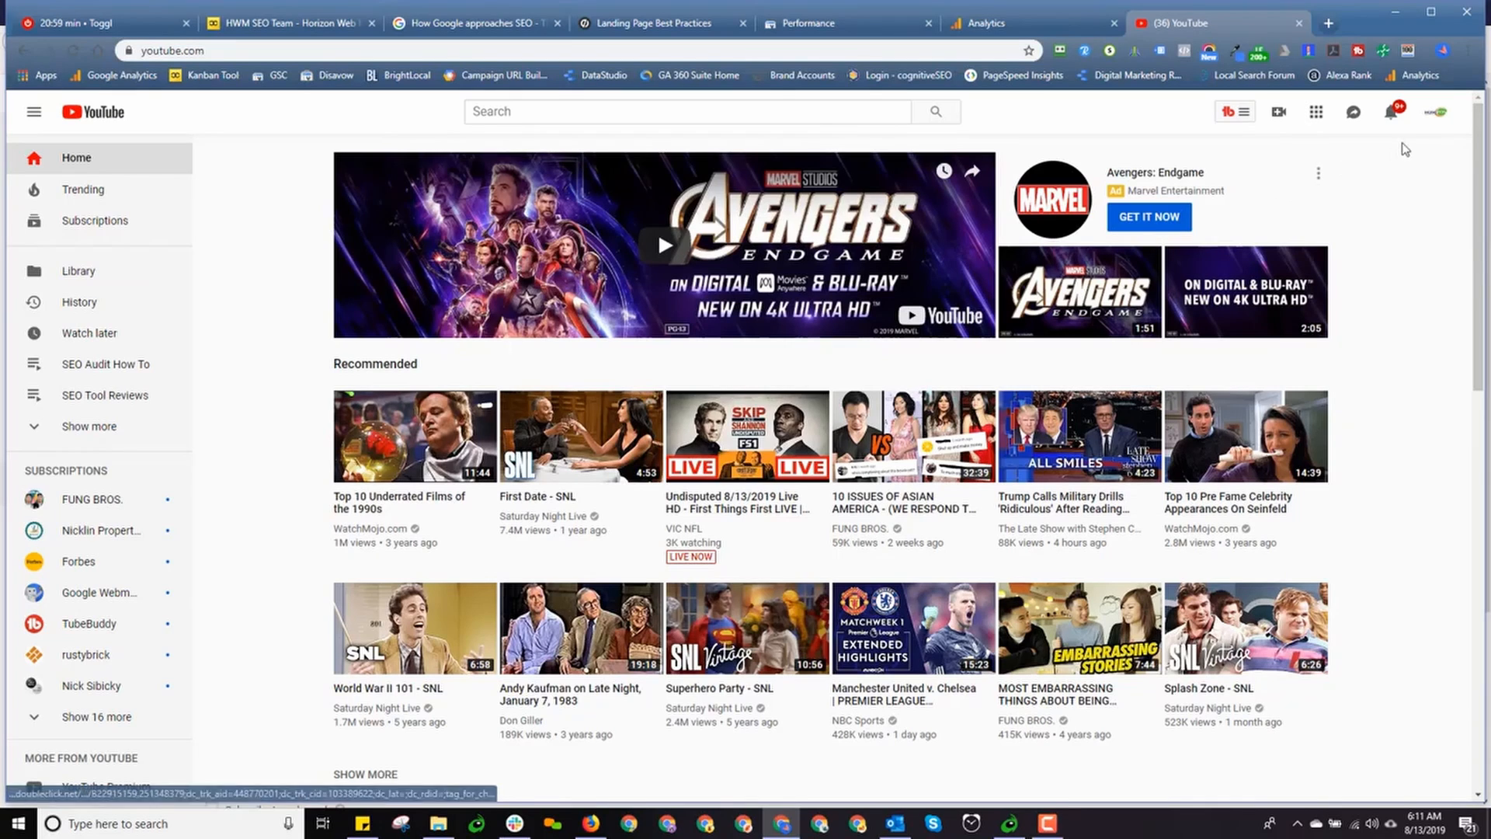
# Open Horizon Web Marketing's YouTube Studio, switch to Creator Studio Classic, and open its settings
pyautogui.click(1433, 117)
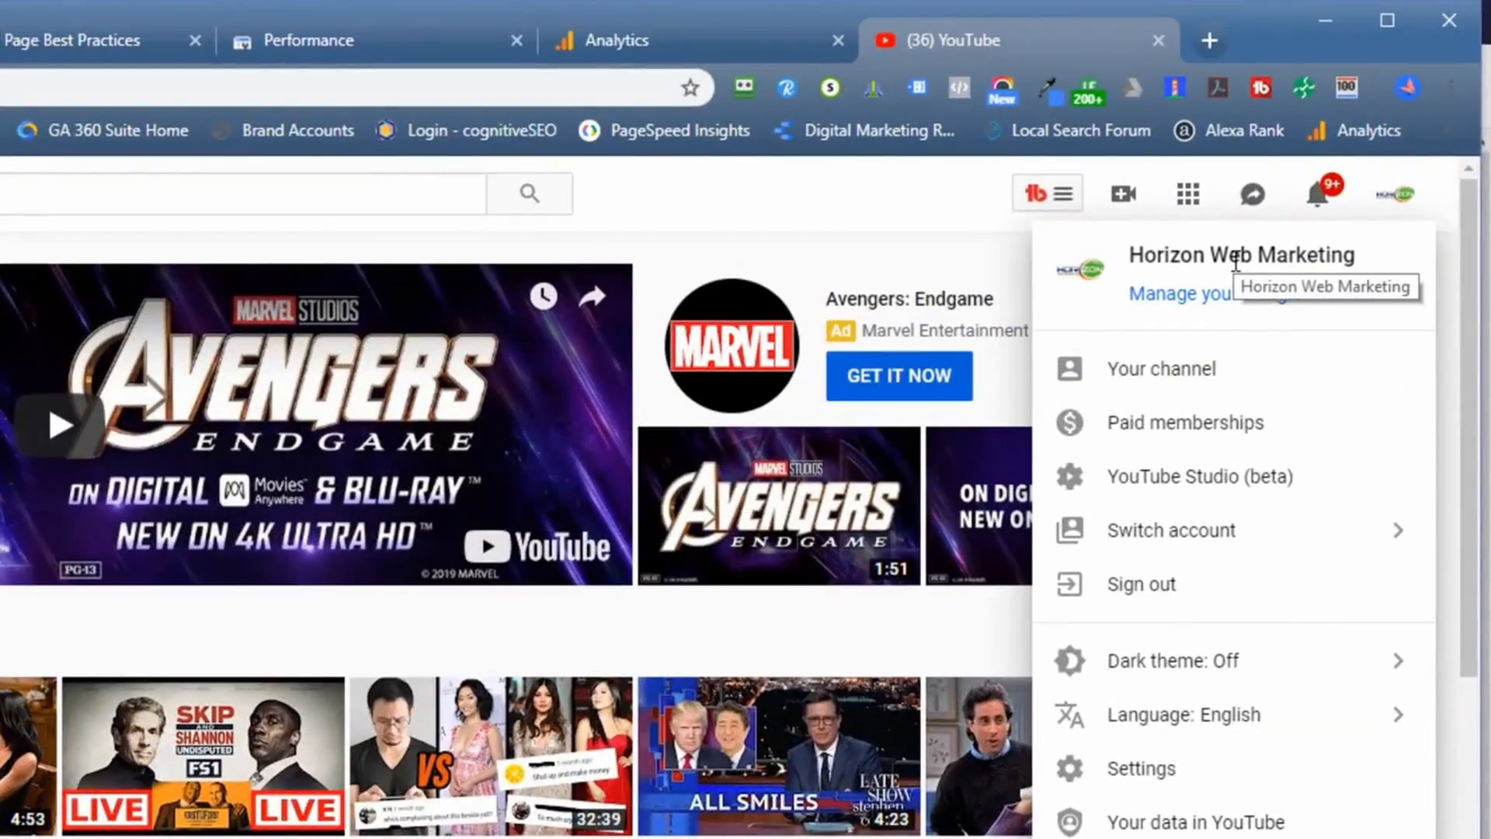
pyautogui.click(1149, 477)
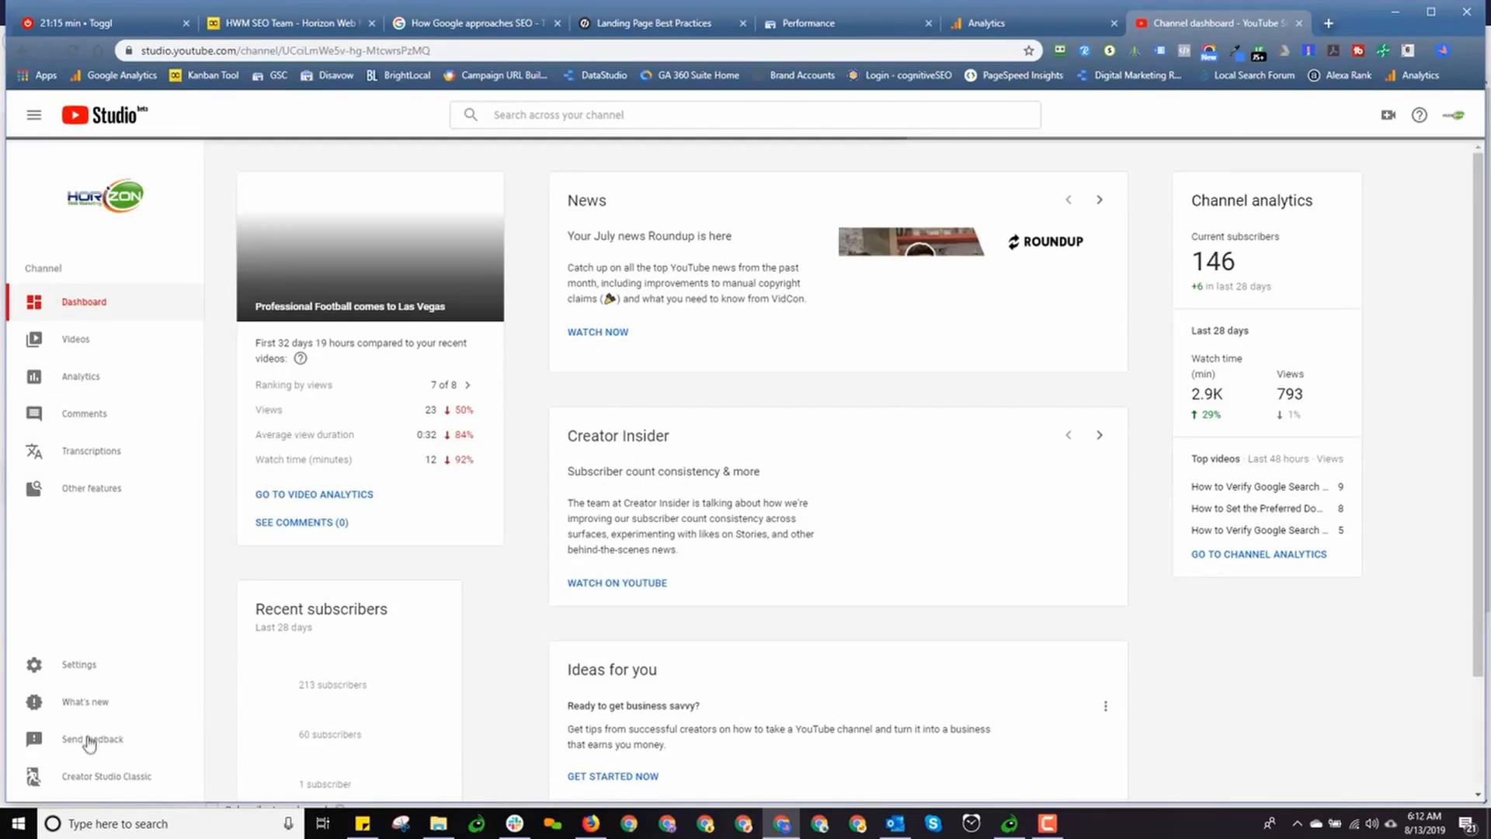
pyautogui.click(92, 776)
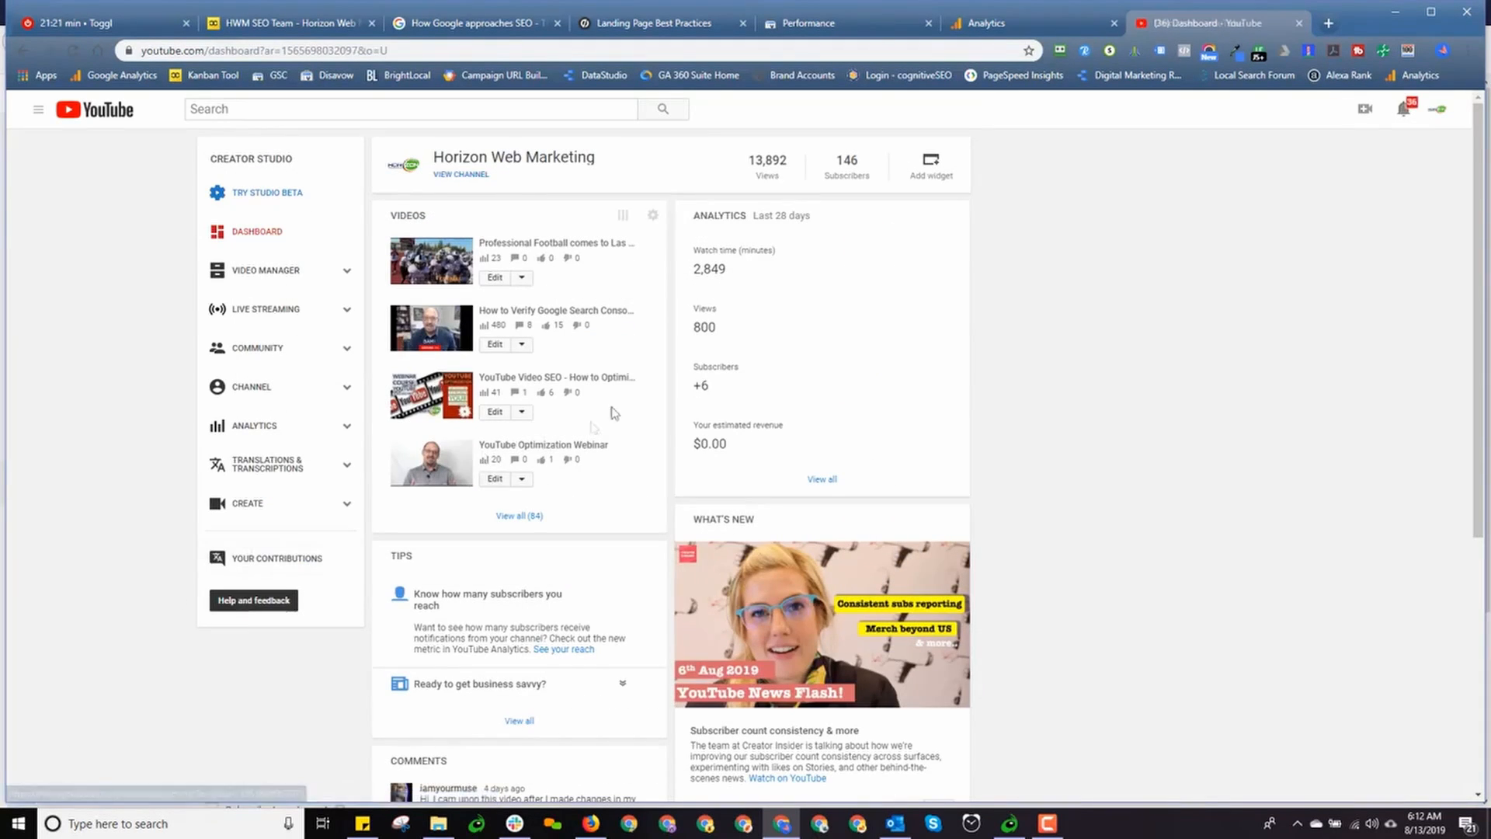
pyautogui.click(1437, 110)
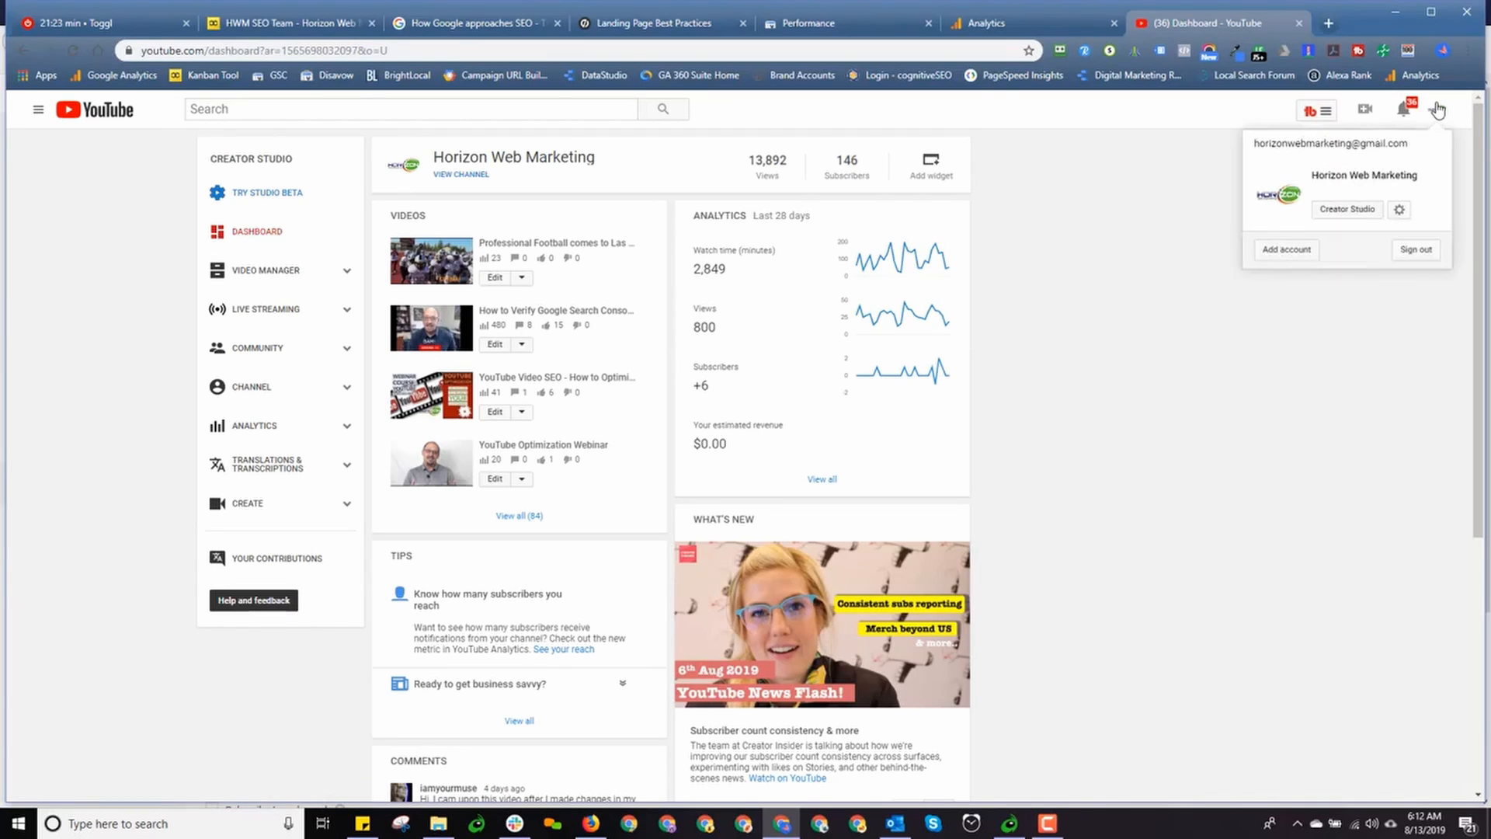
pyautogui.click(1398, 213)
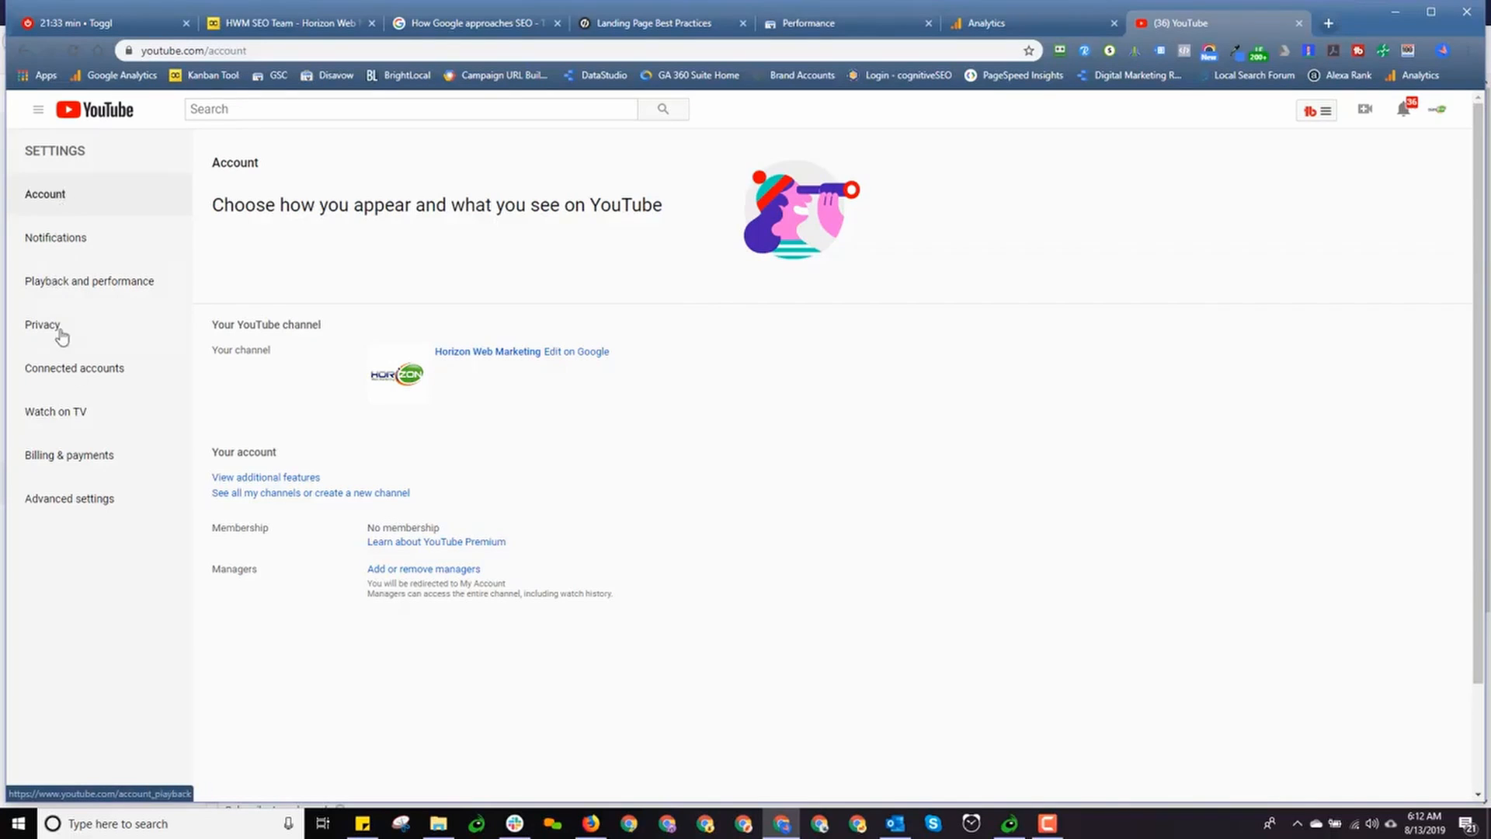
# View the brand channel's Advanced settings, return to Account, and show that Account page in the other window
pyautogui.click(68, 509)
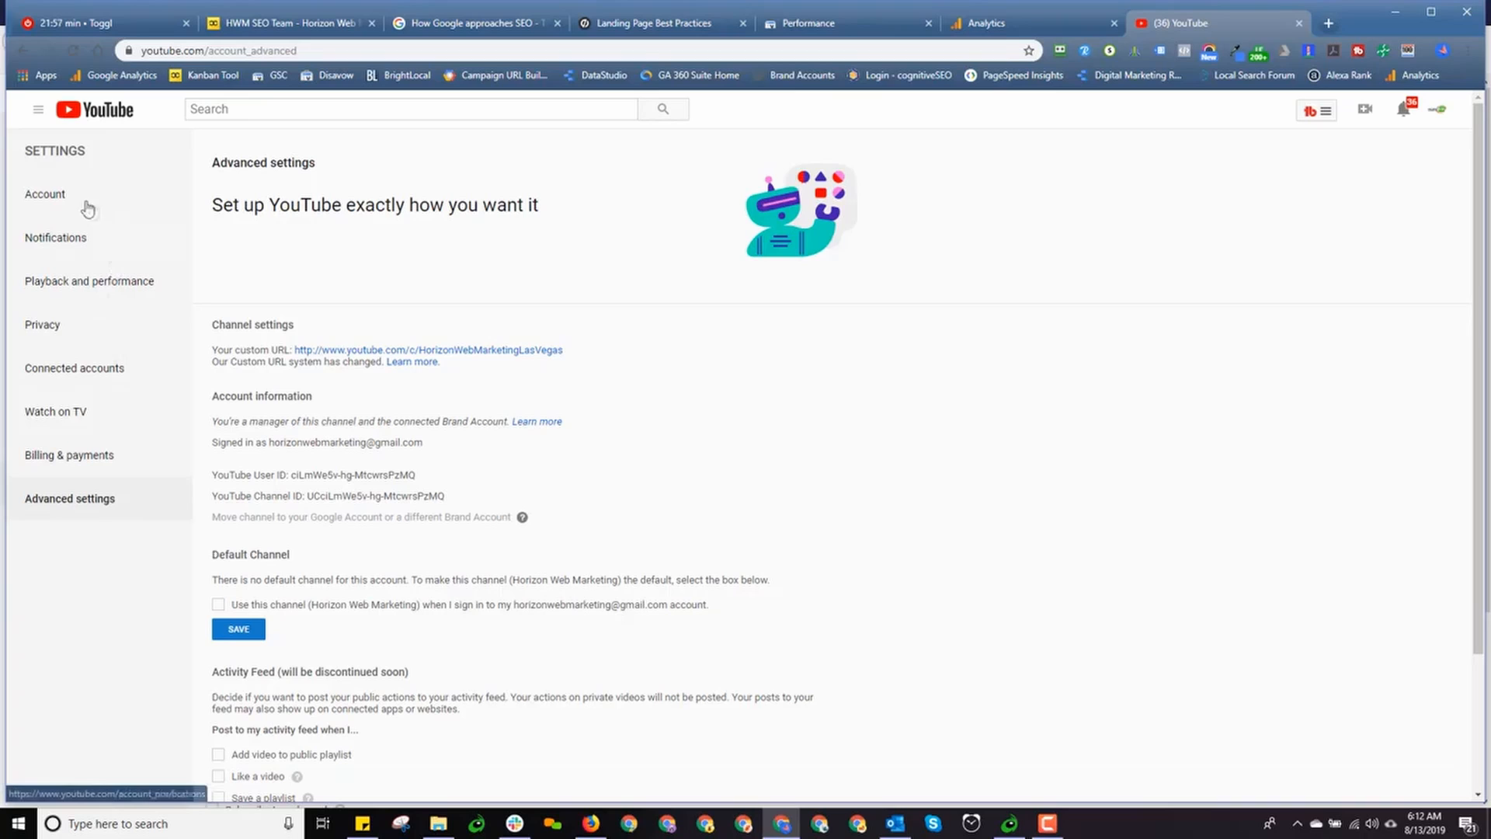
pyautogui.click(51, 199)
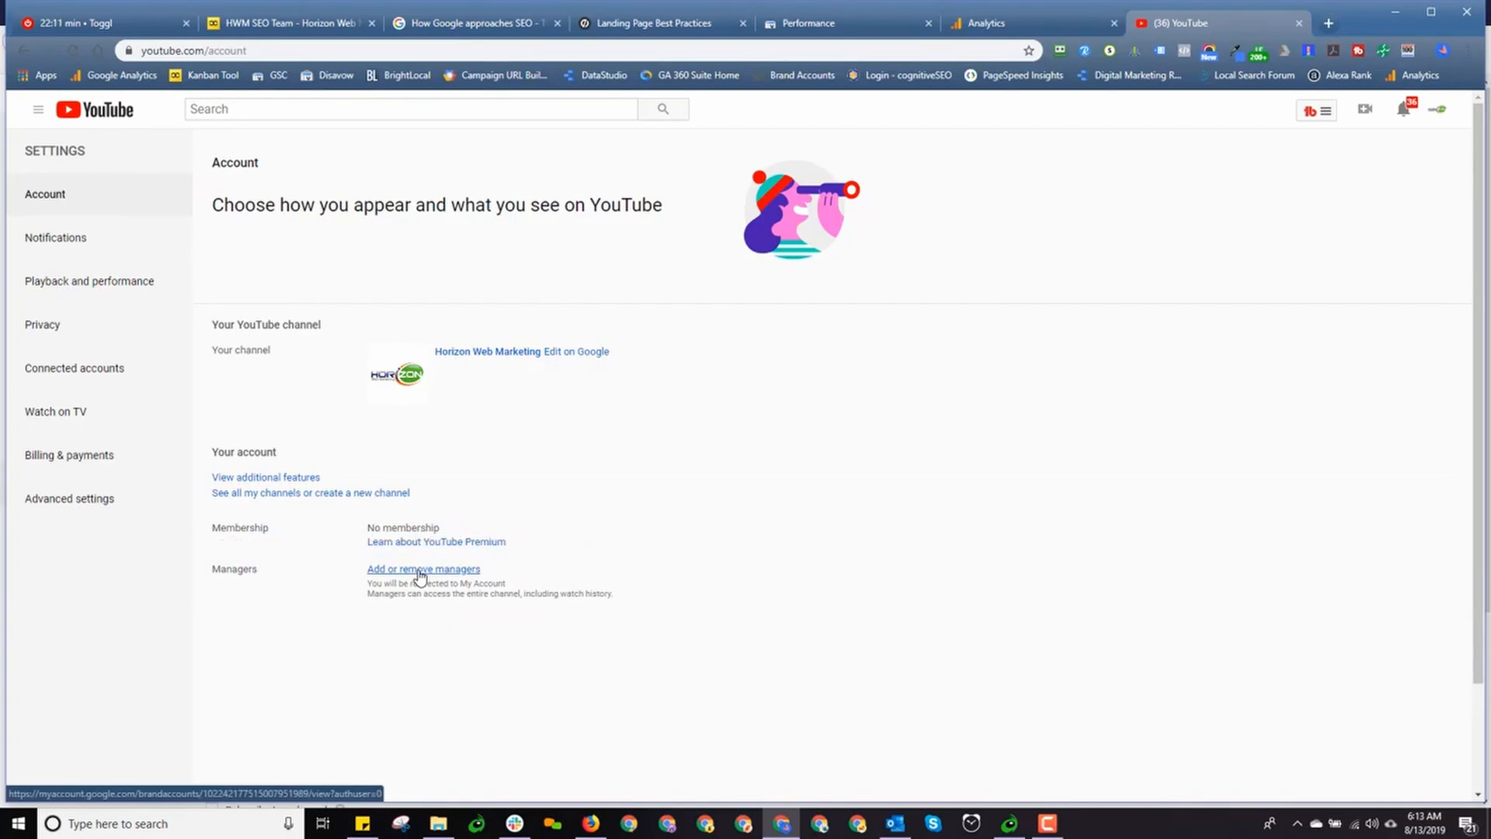
pyautogui.hotkey('alt', 'Tab')
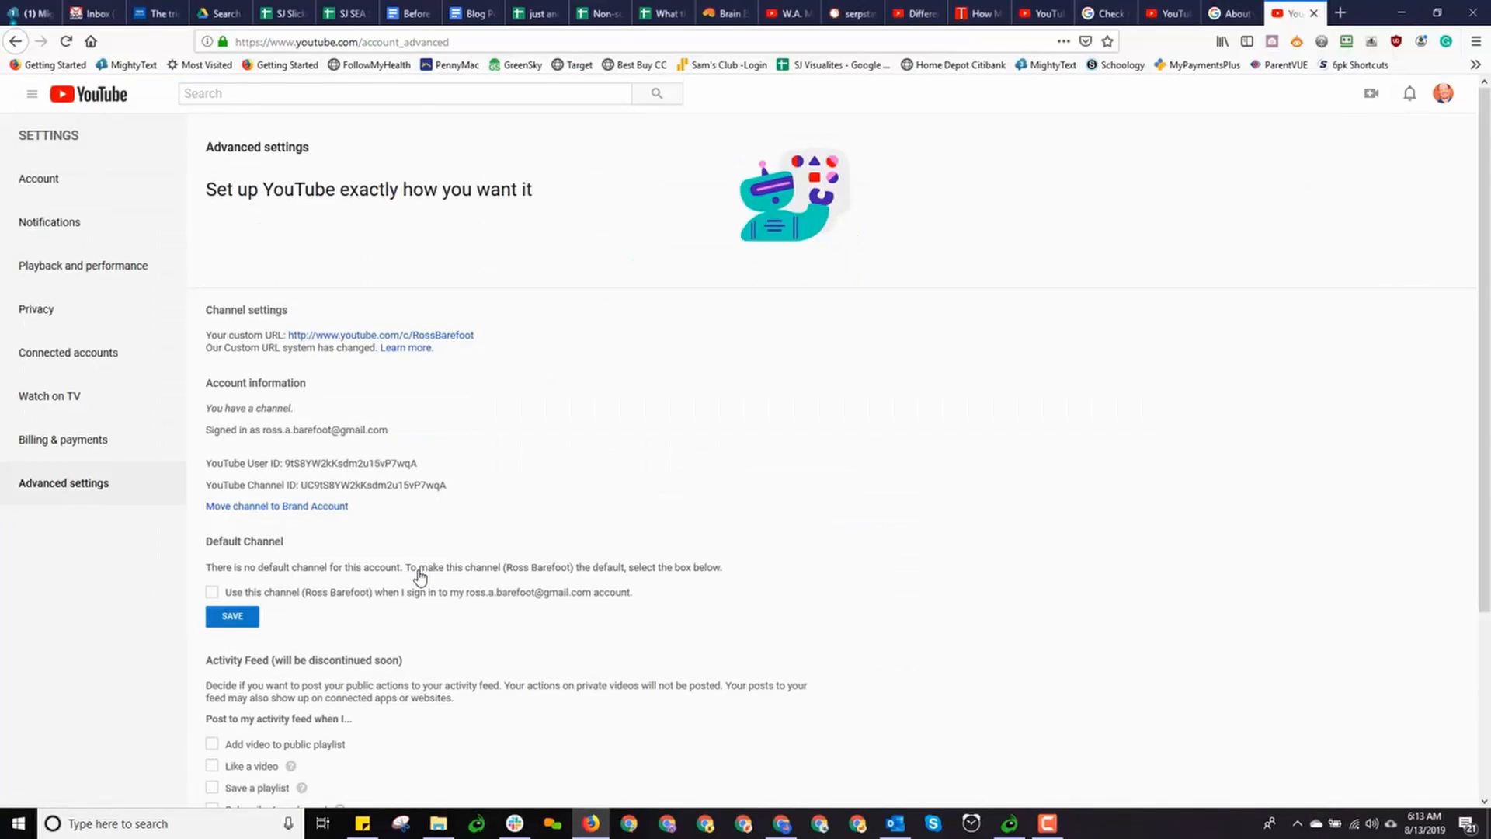
pyautogui.click(26, 186)
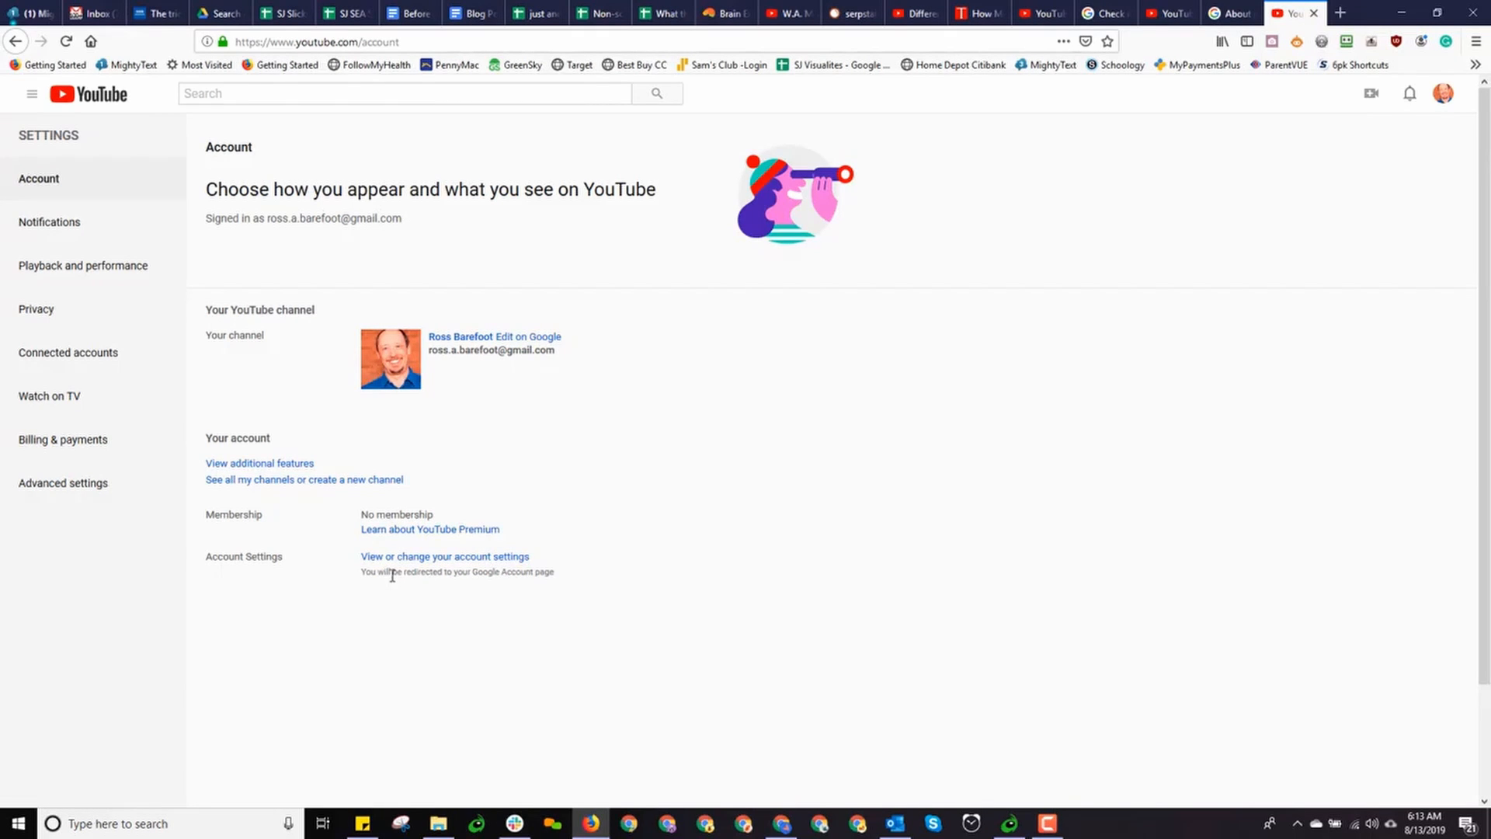
pyautogui.hotkey('alt', 'Tab')
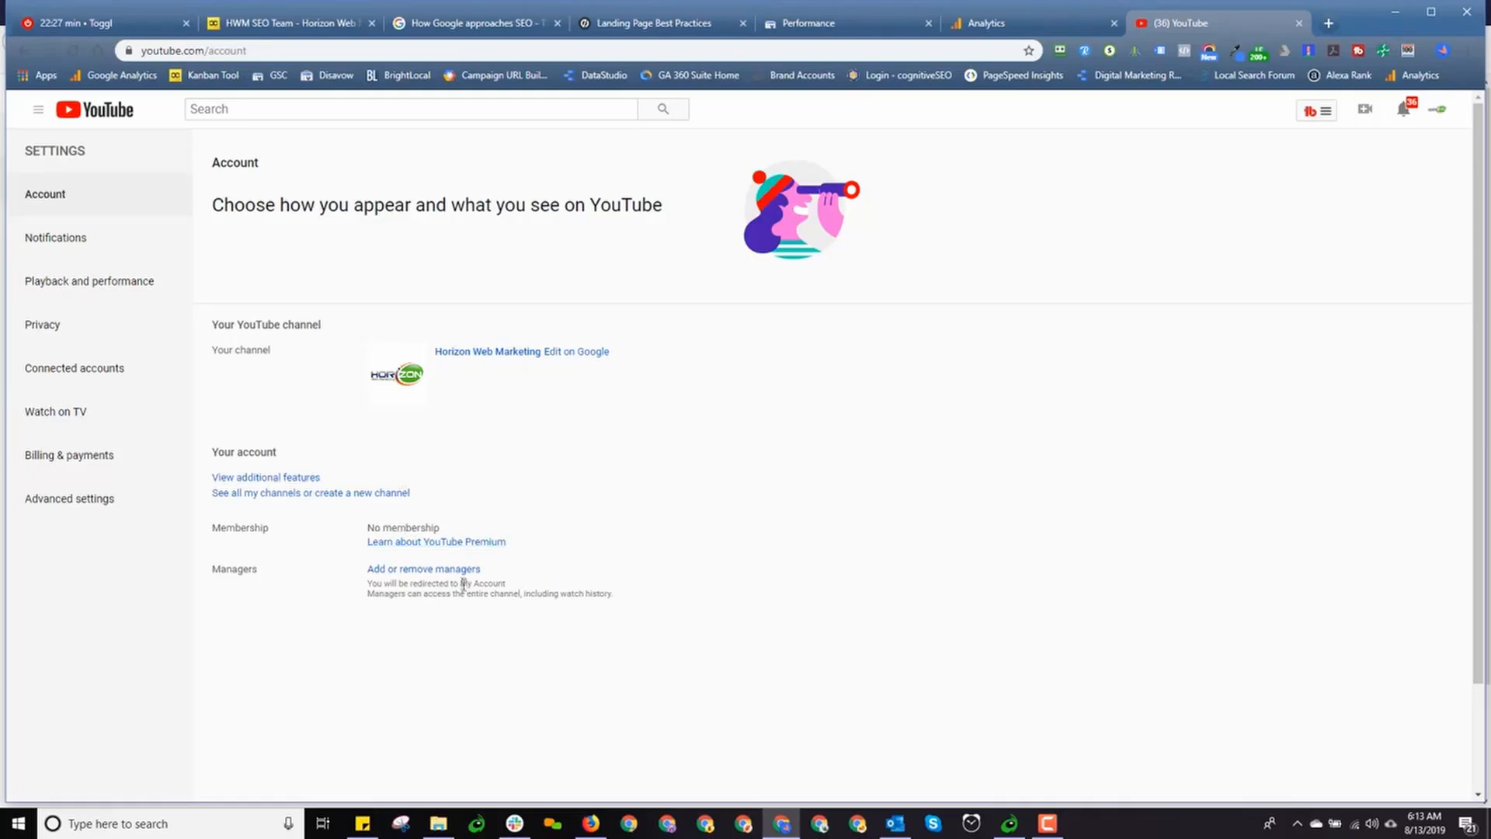
# Follow 'Add or remove managers' to Horizon Web Marketing's Brand Account details page
pyautogui.click(426, 571)
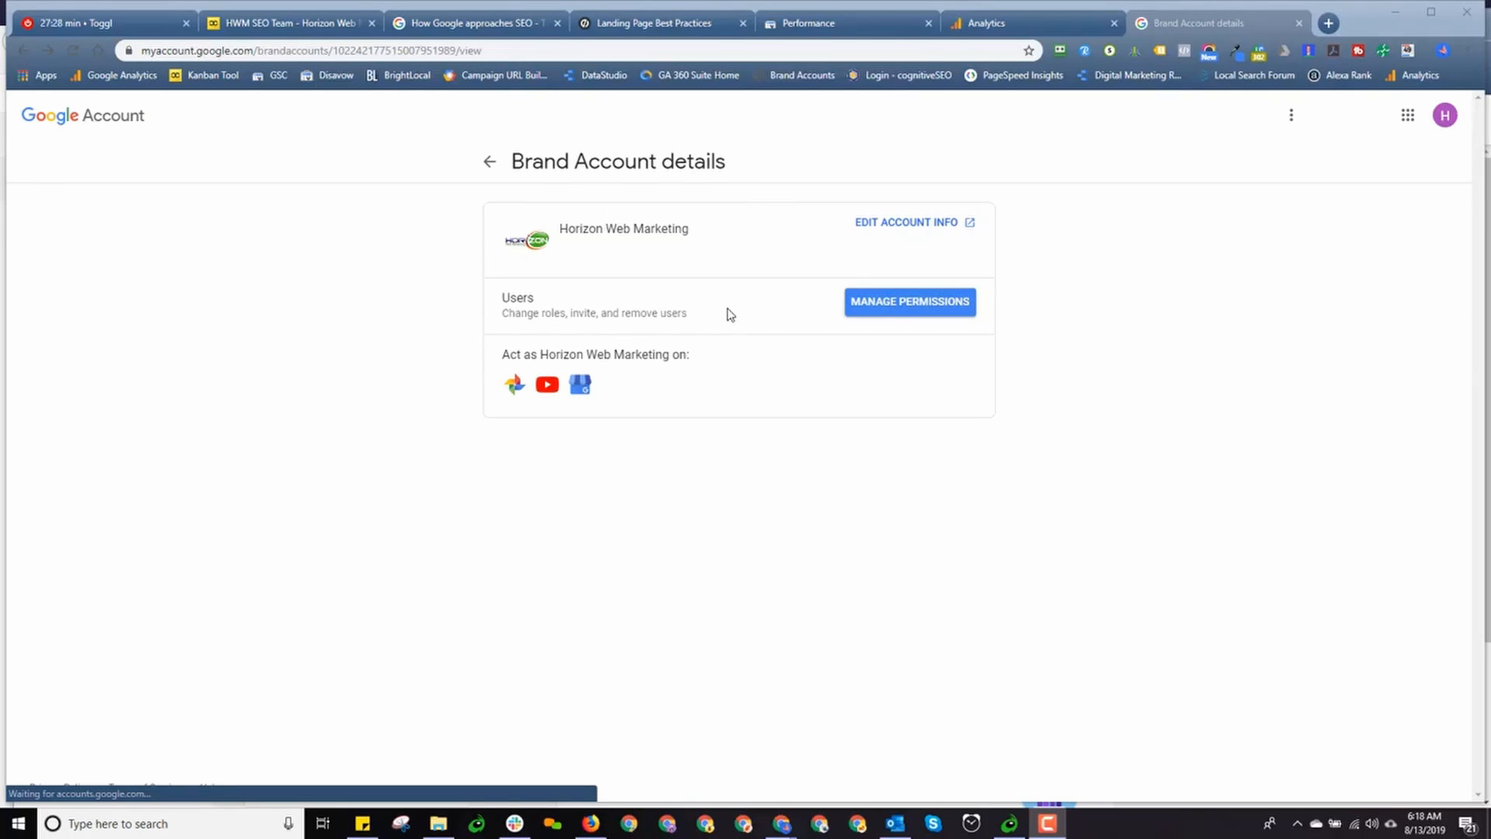
# Open Manage permissions and highlight the primary owner's name and 'Primary owner' role label
pyautogui.click(918, 308)
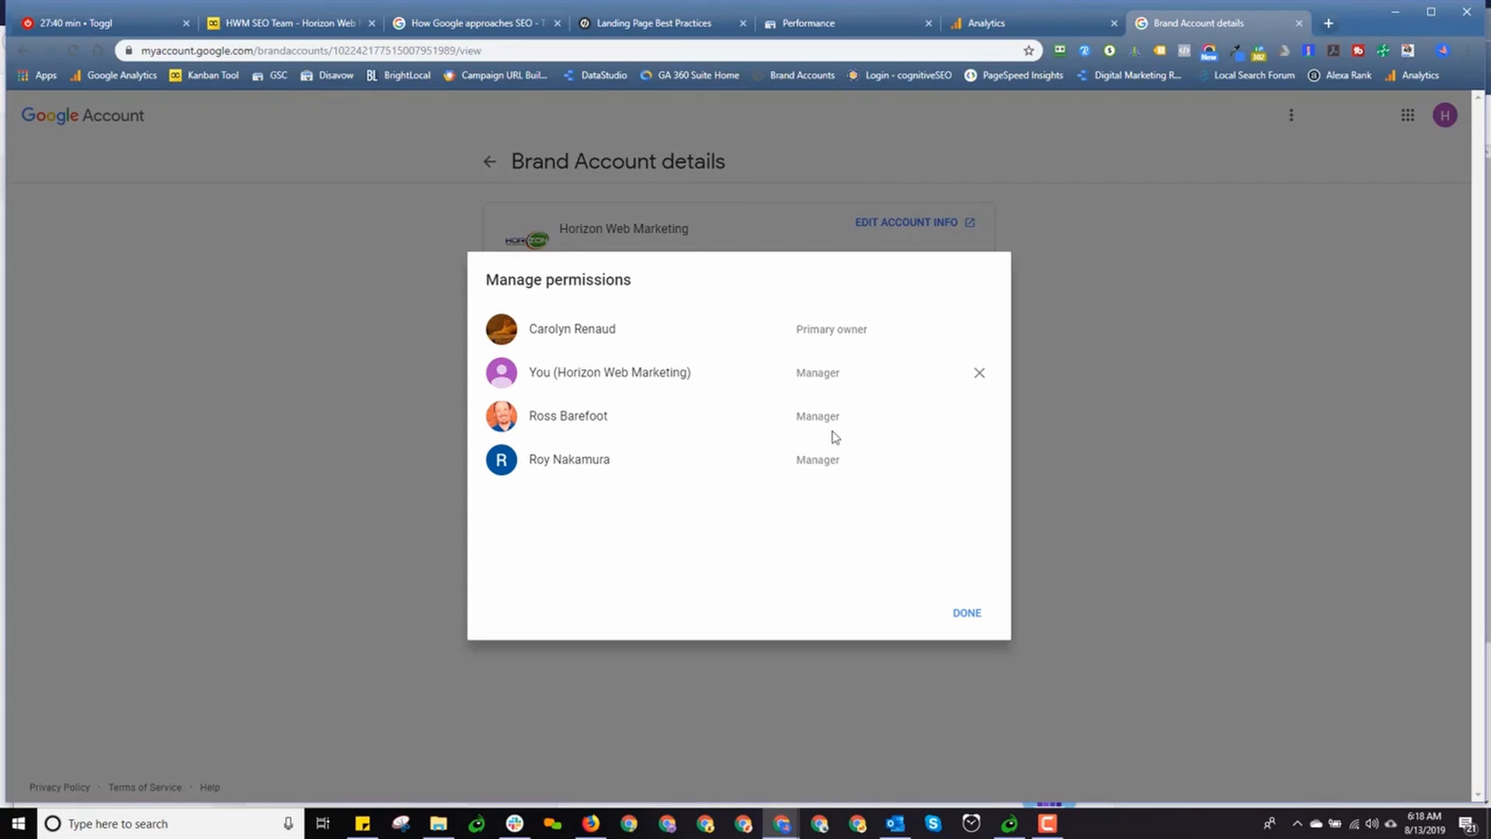
pyautogui.doubleClick(581, 330)
pyautogui.click(618, 462)
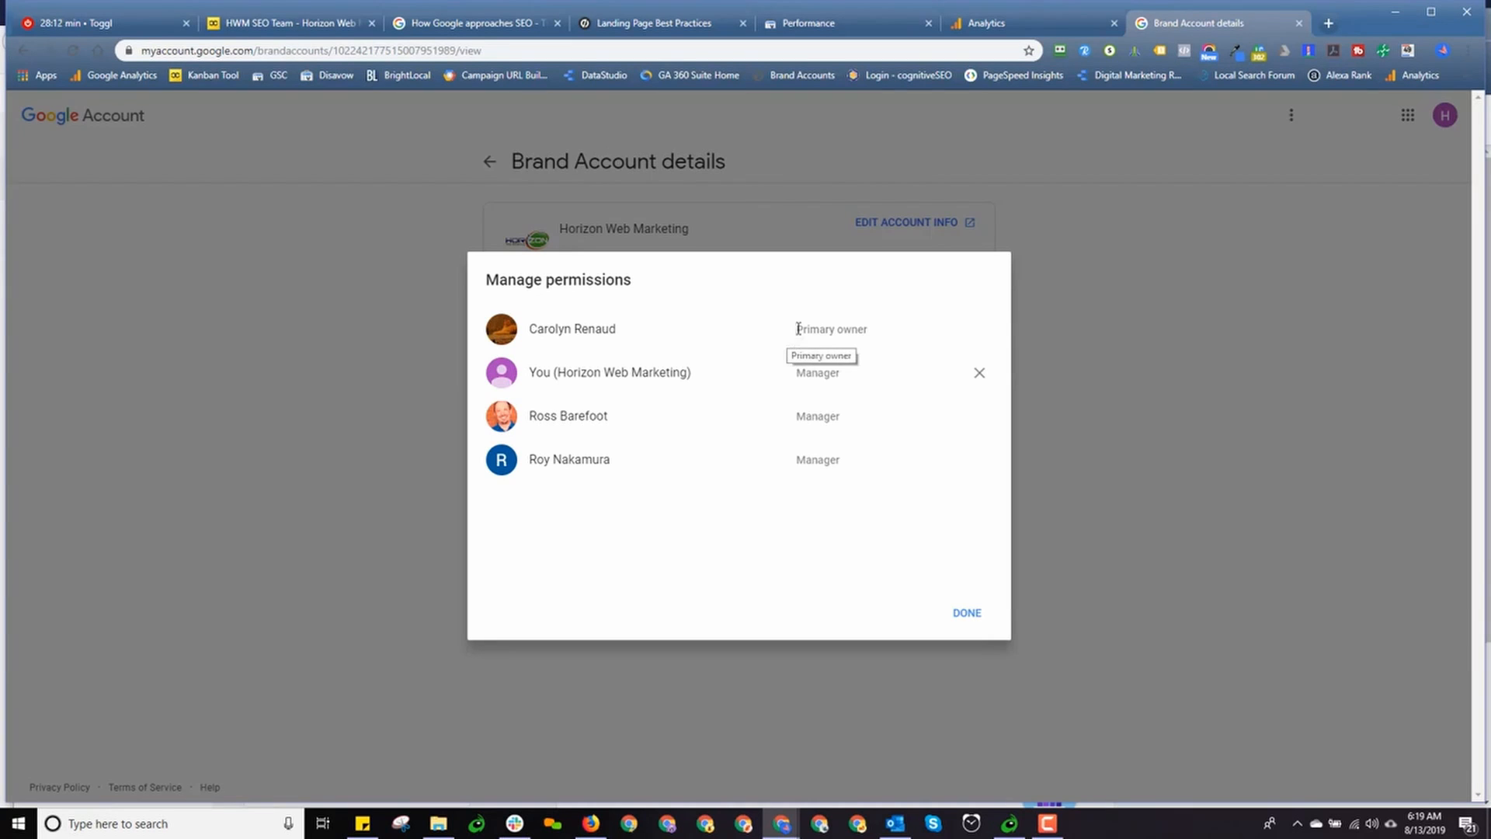
pyautogui.moveTo(797, 329); pyautogui.dragTo(876, 340)
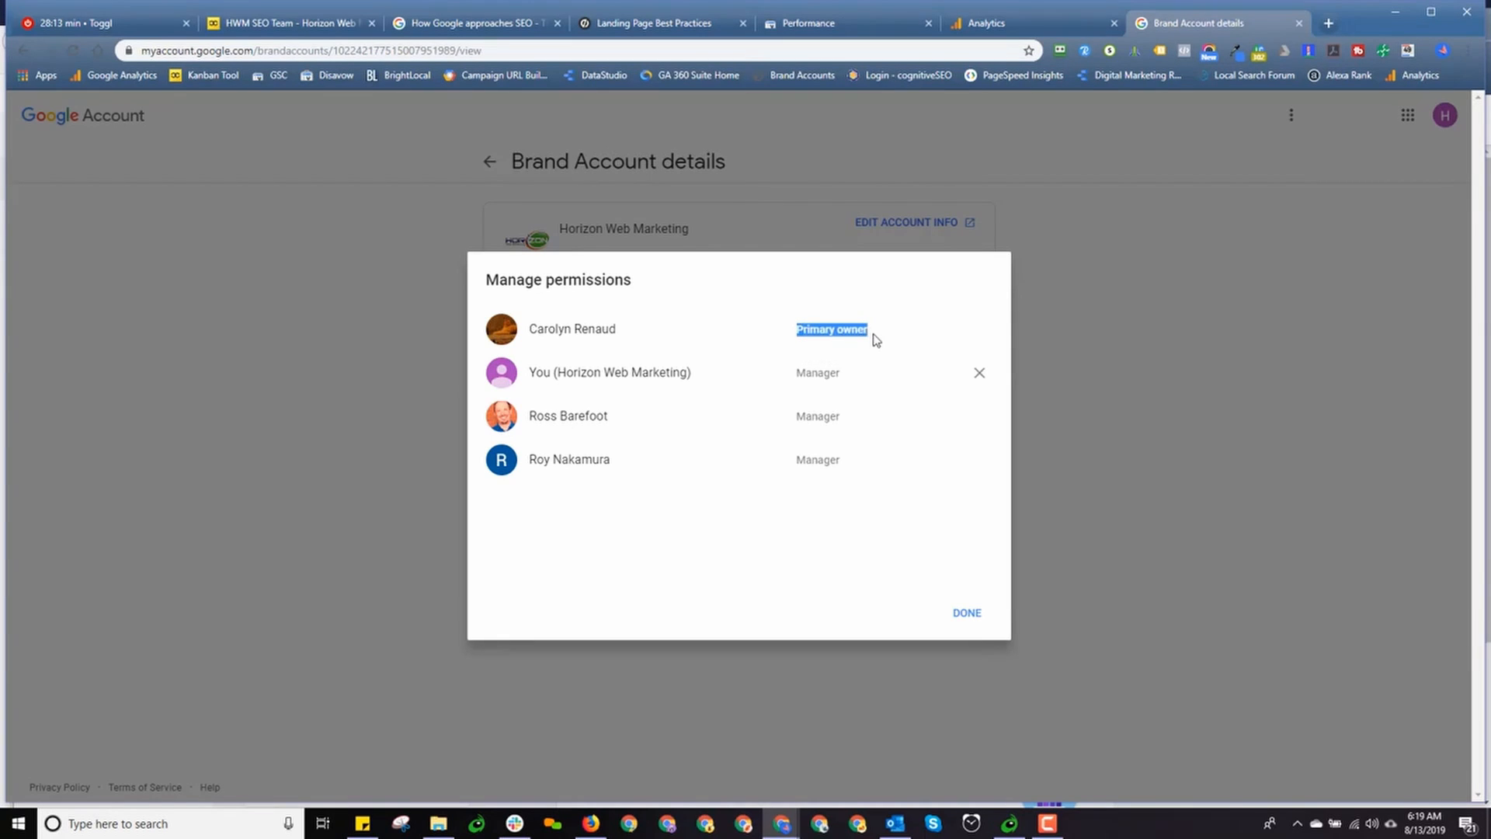
pyautogui.click(913, 442)
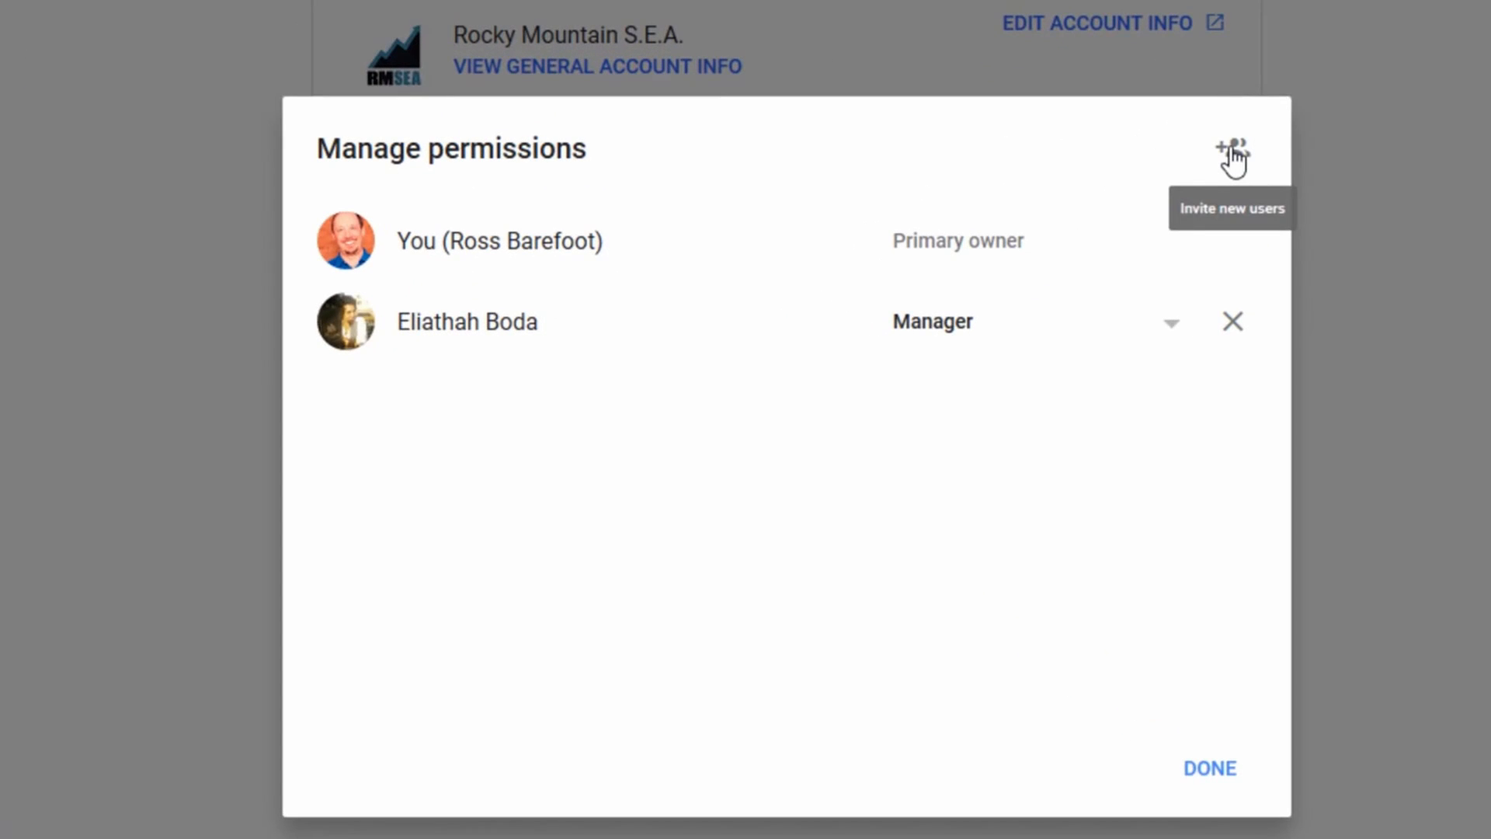
# Invite the test e-mail address with the Communications manager role and send the invitation
pyautogui.click(1233, 151)
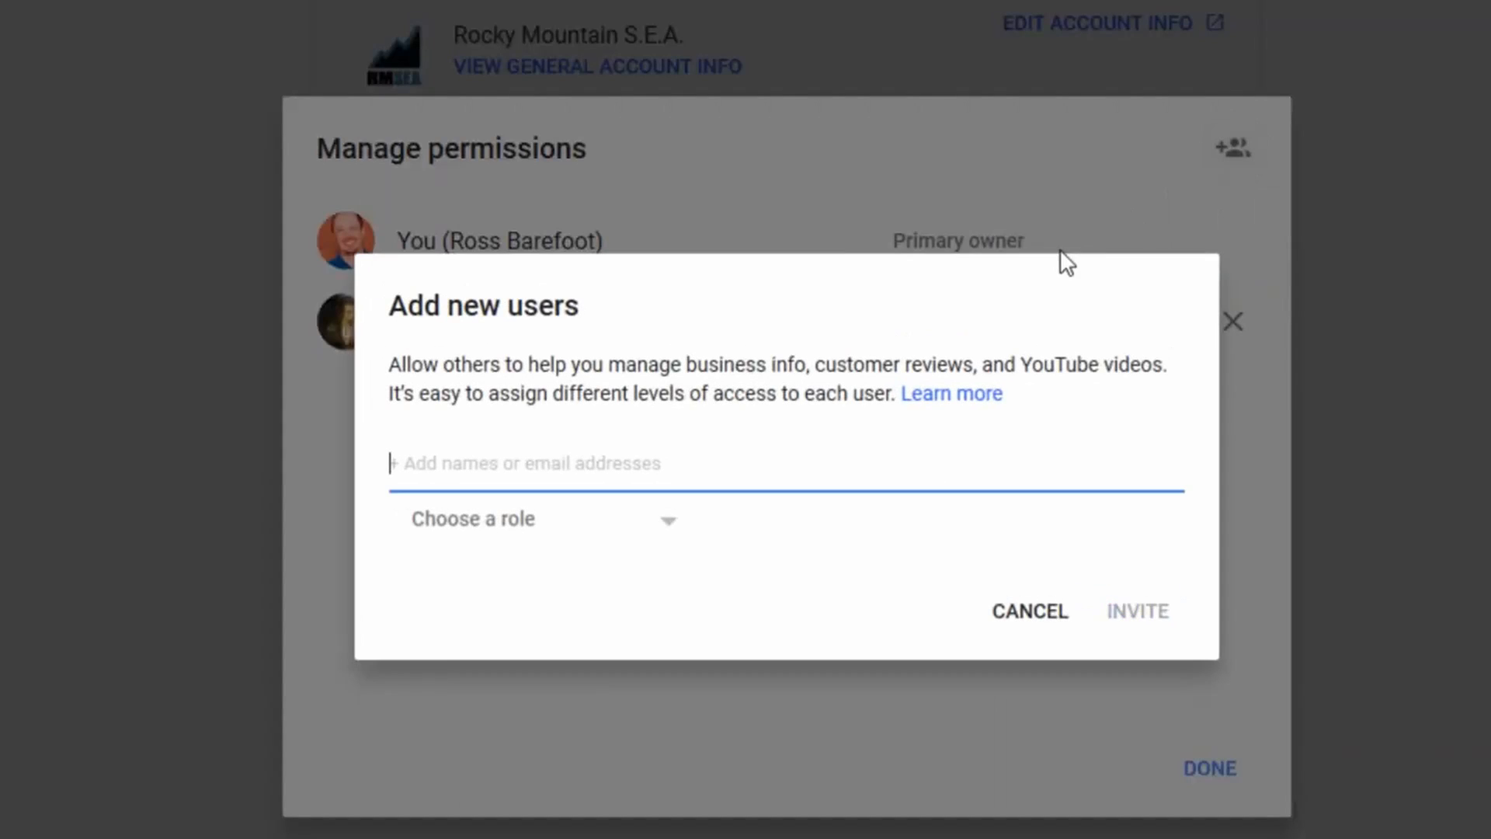
pyautogui.click(668, 534)
pyautogui.click(547, 472)
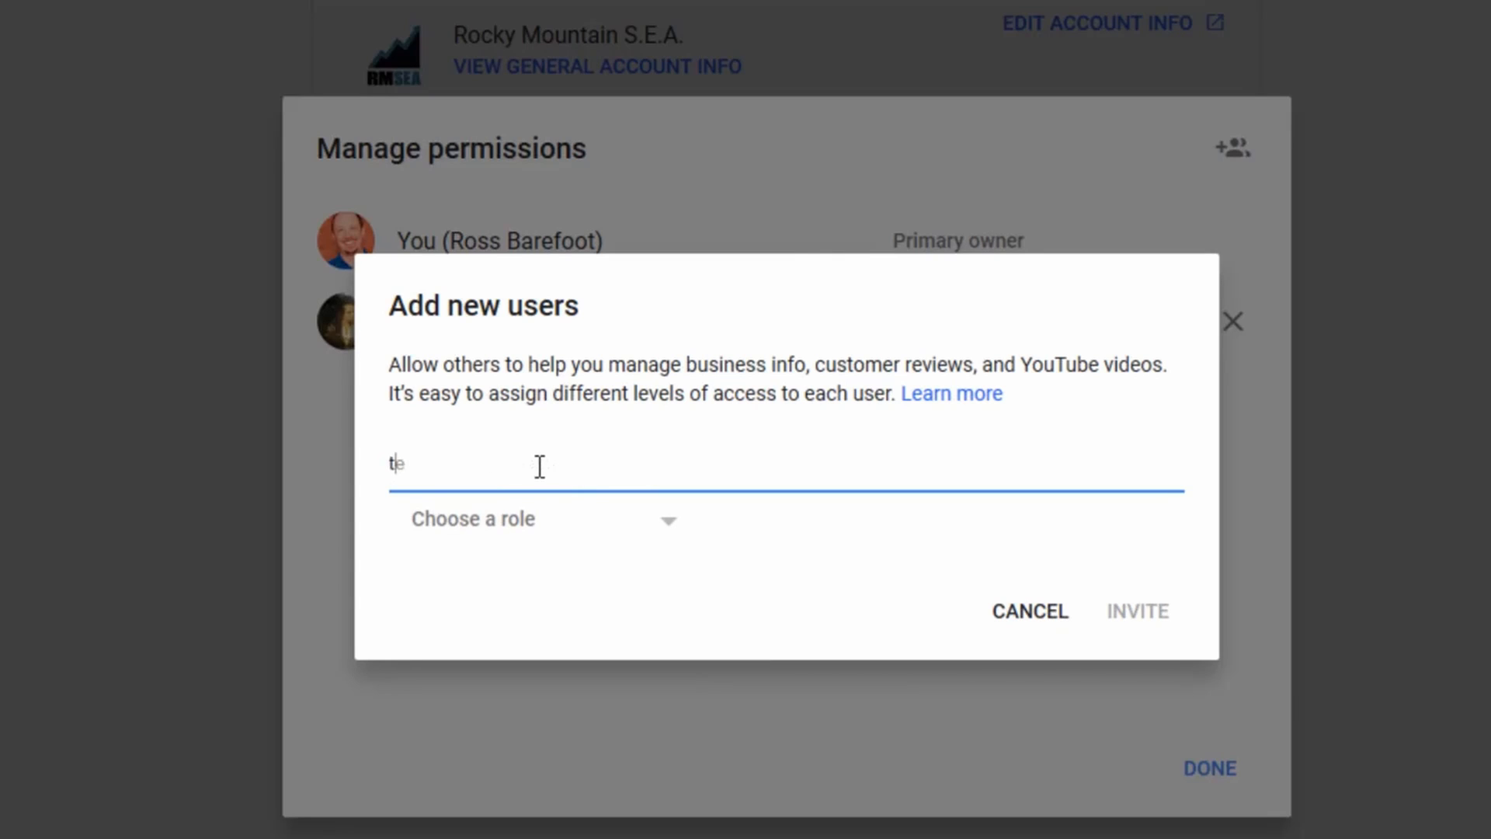
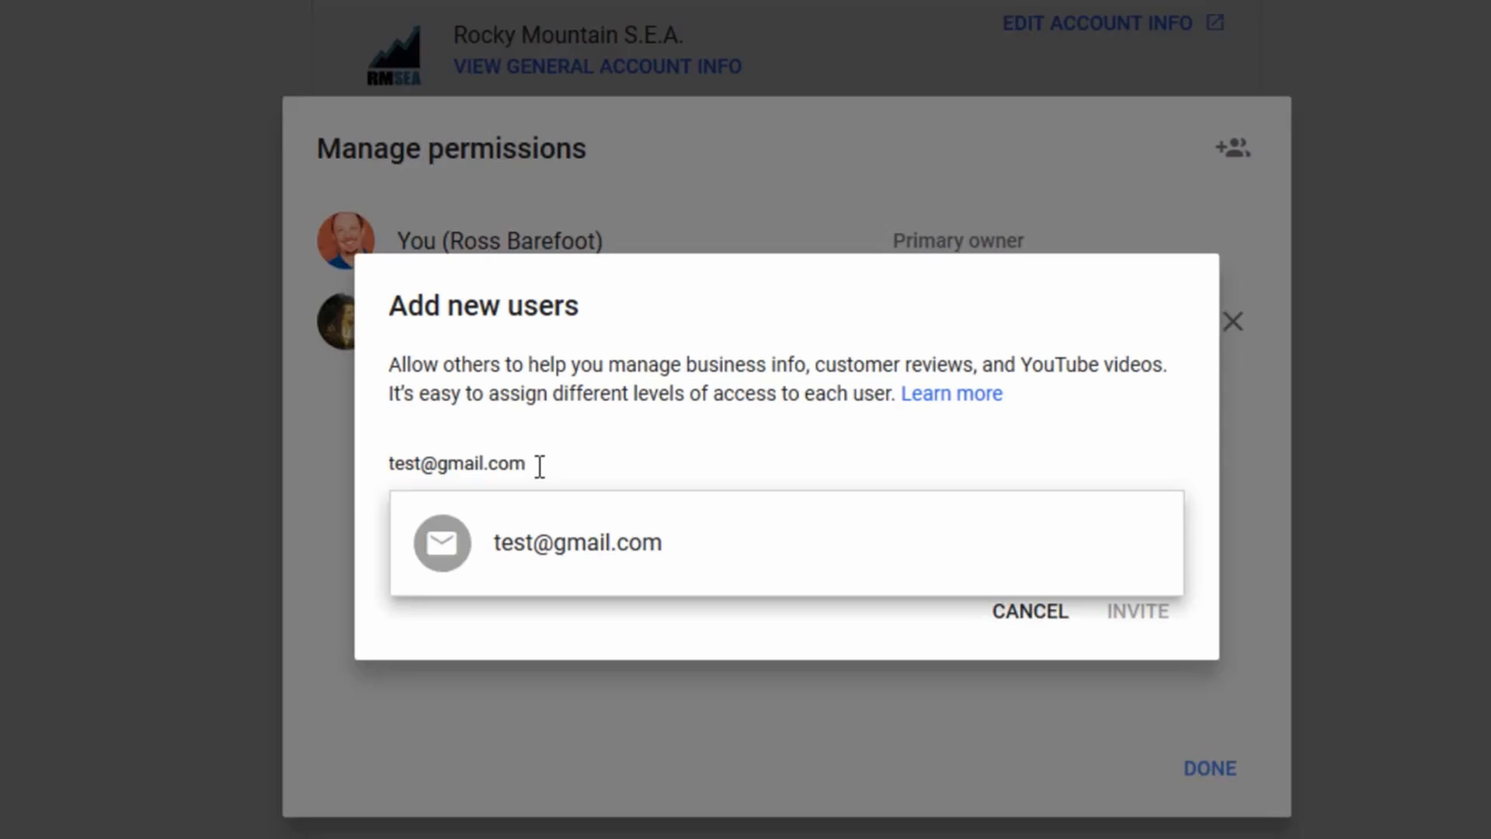
pyautogui.press('Return')
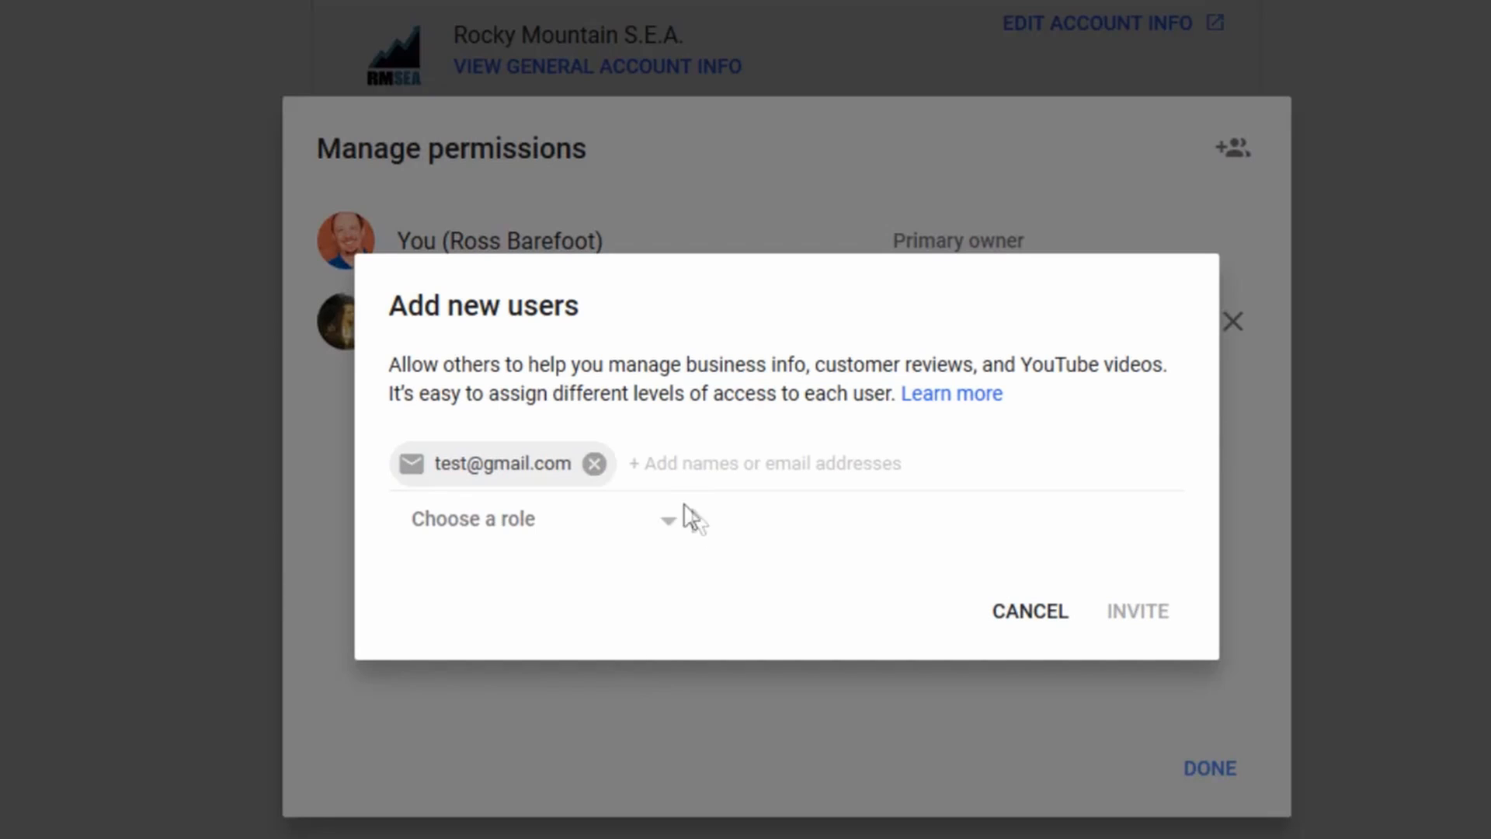
pyautogui.click(661, 520)
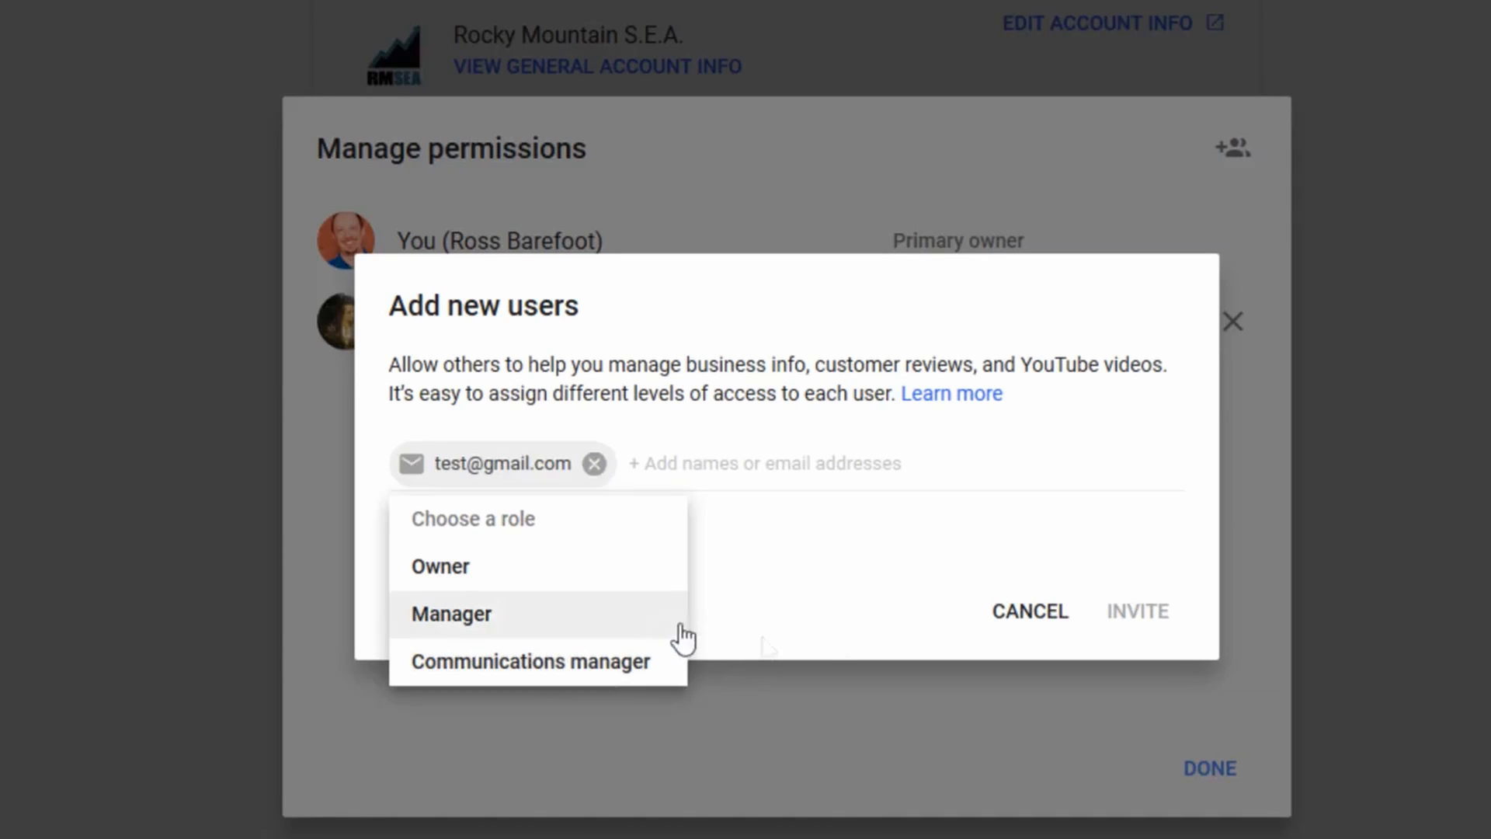
pyautogui.click(836, 639)
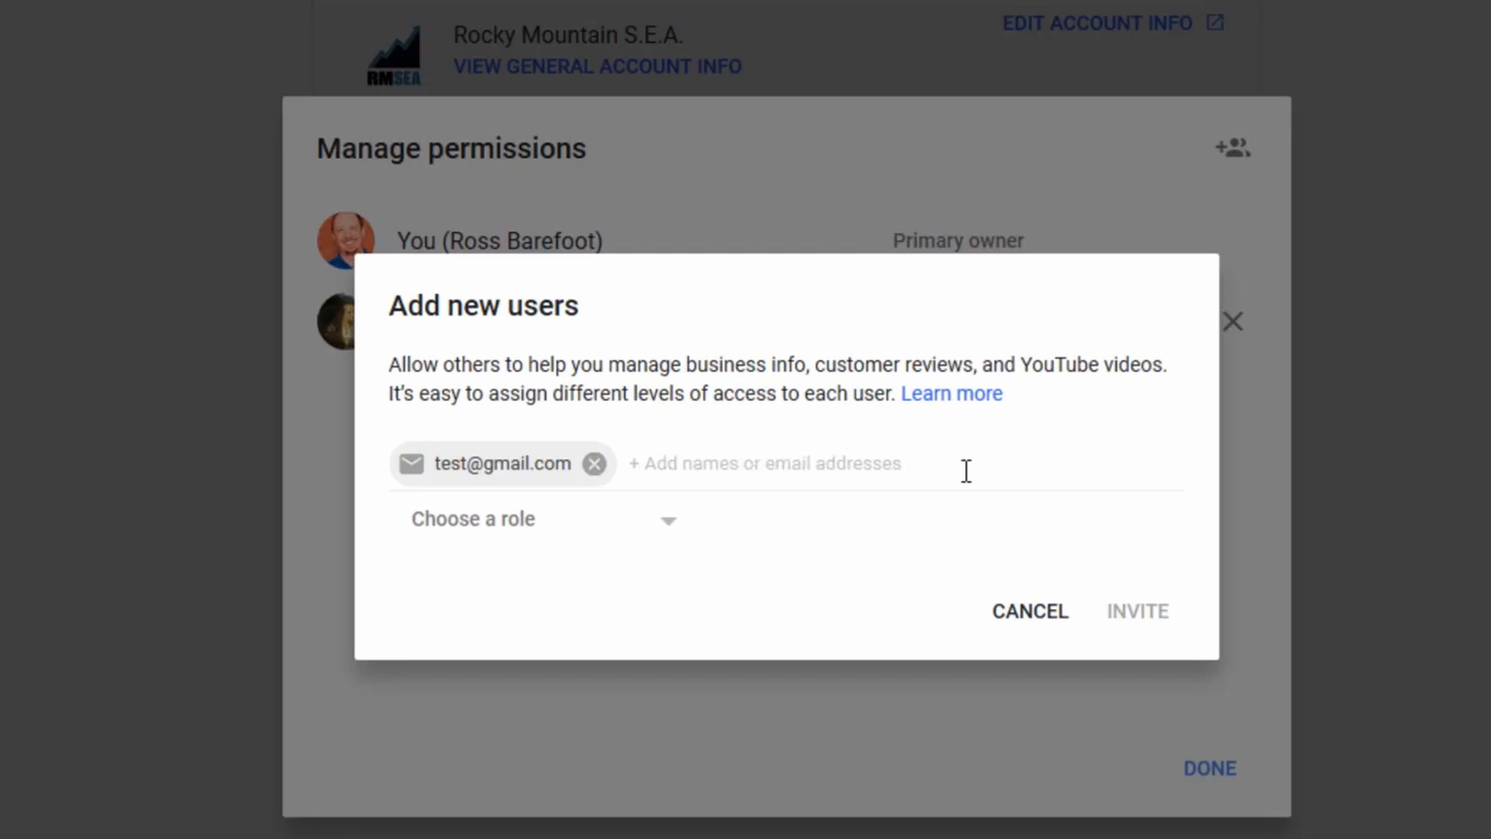
pyautogui.click(674, 534)
pyautogui.click(536, 656)
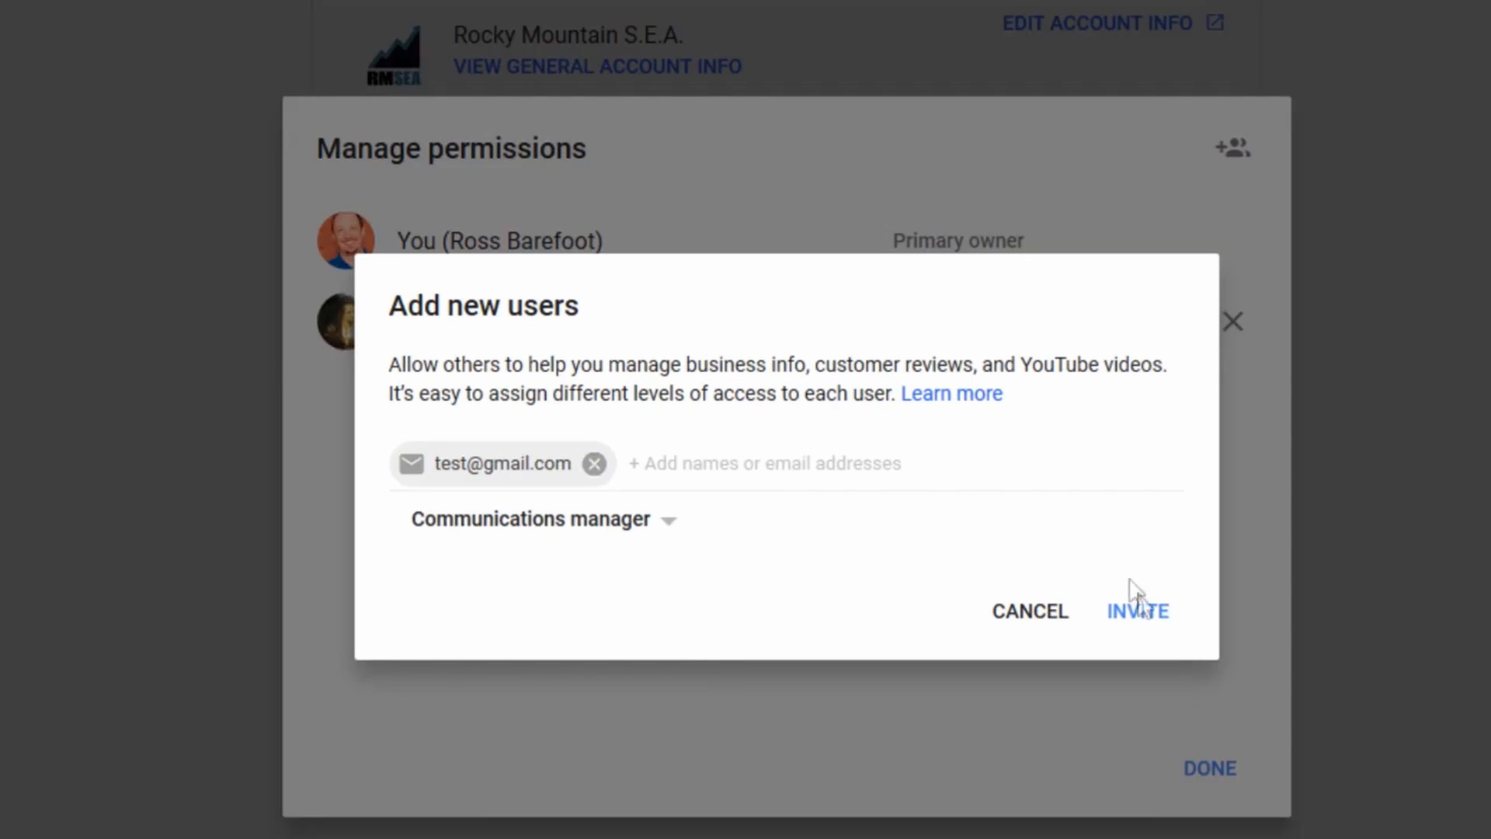
pyautogui.click(1142, 614)
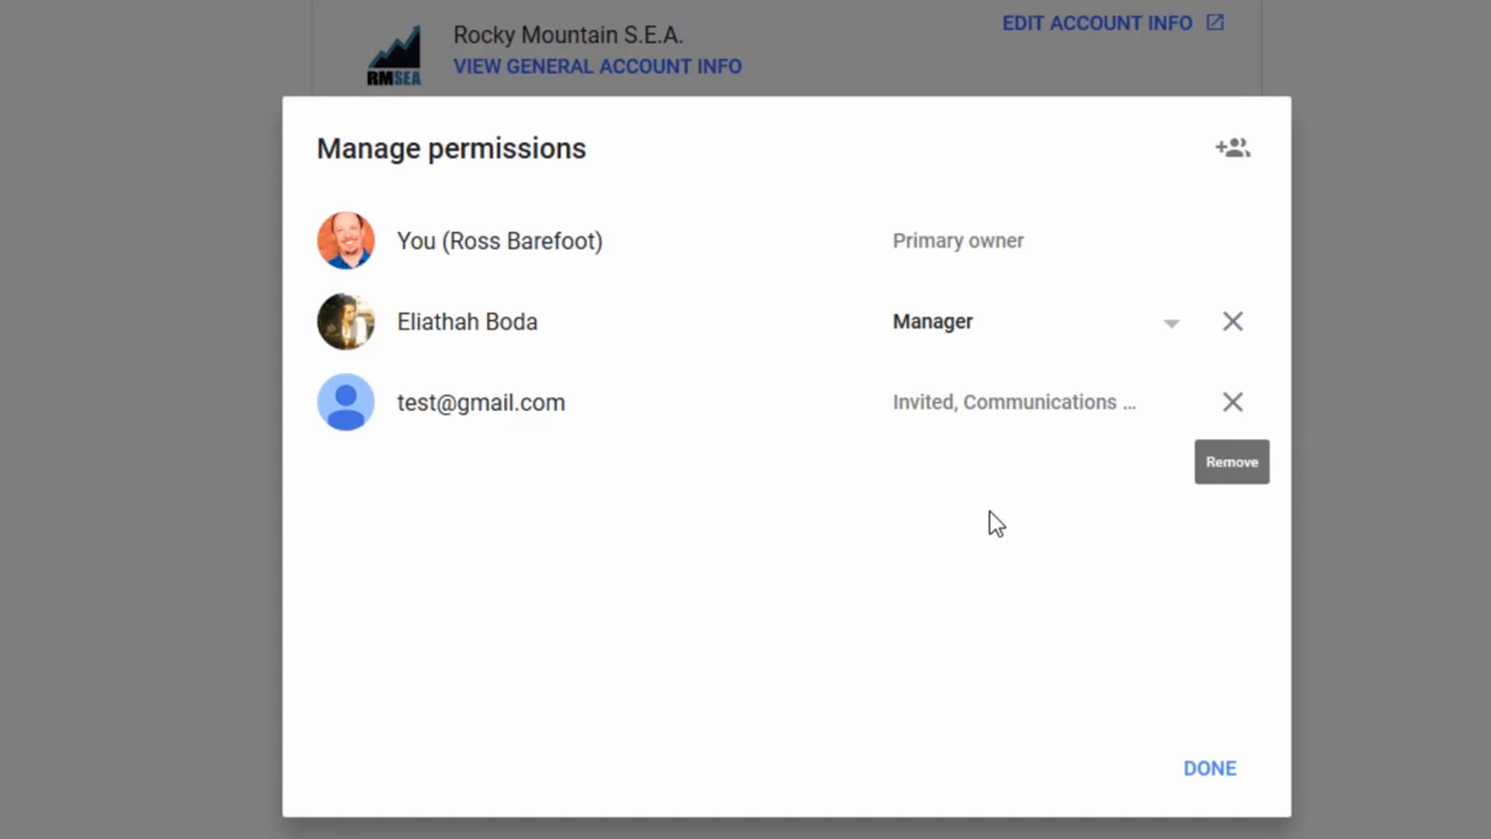
# Remove the remaining manager, revoke the pending test invitation, and close the dialog with DONE
pyautogui.click(1234, 323)
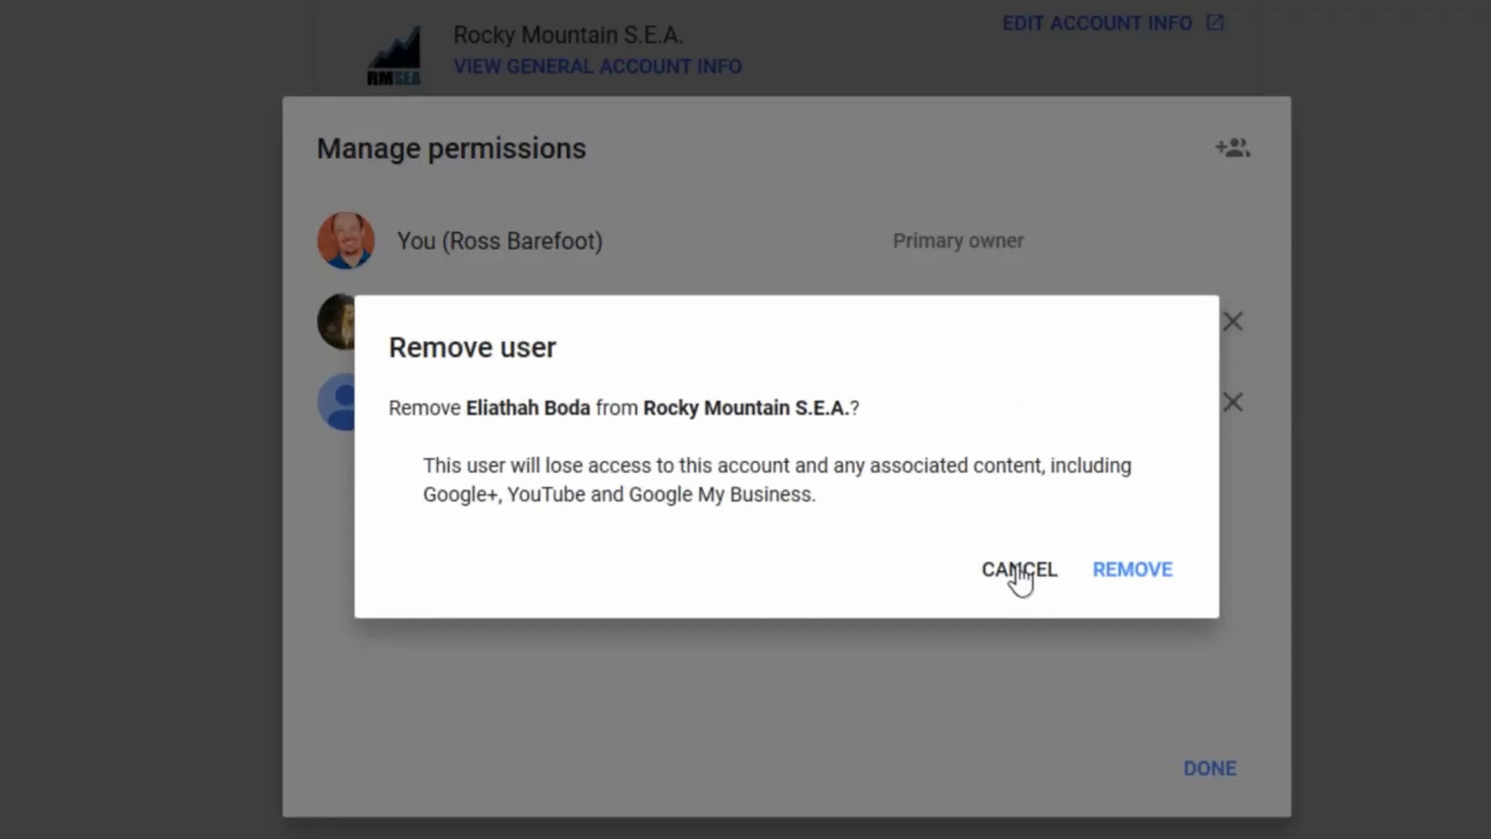
pyautogui.click(1130, 584)
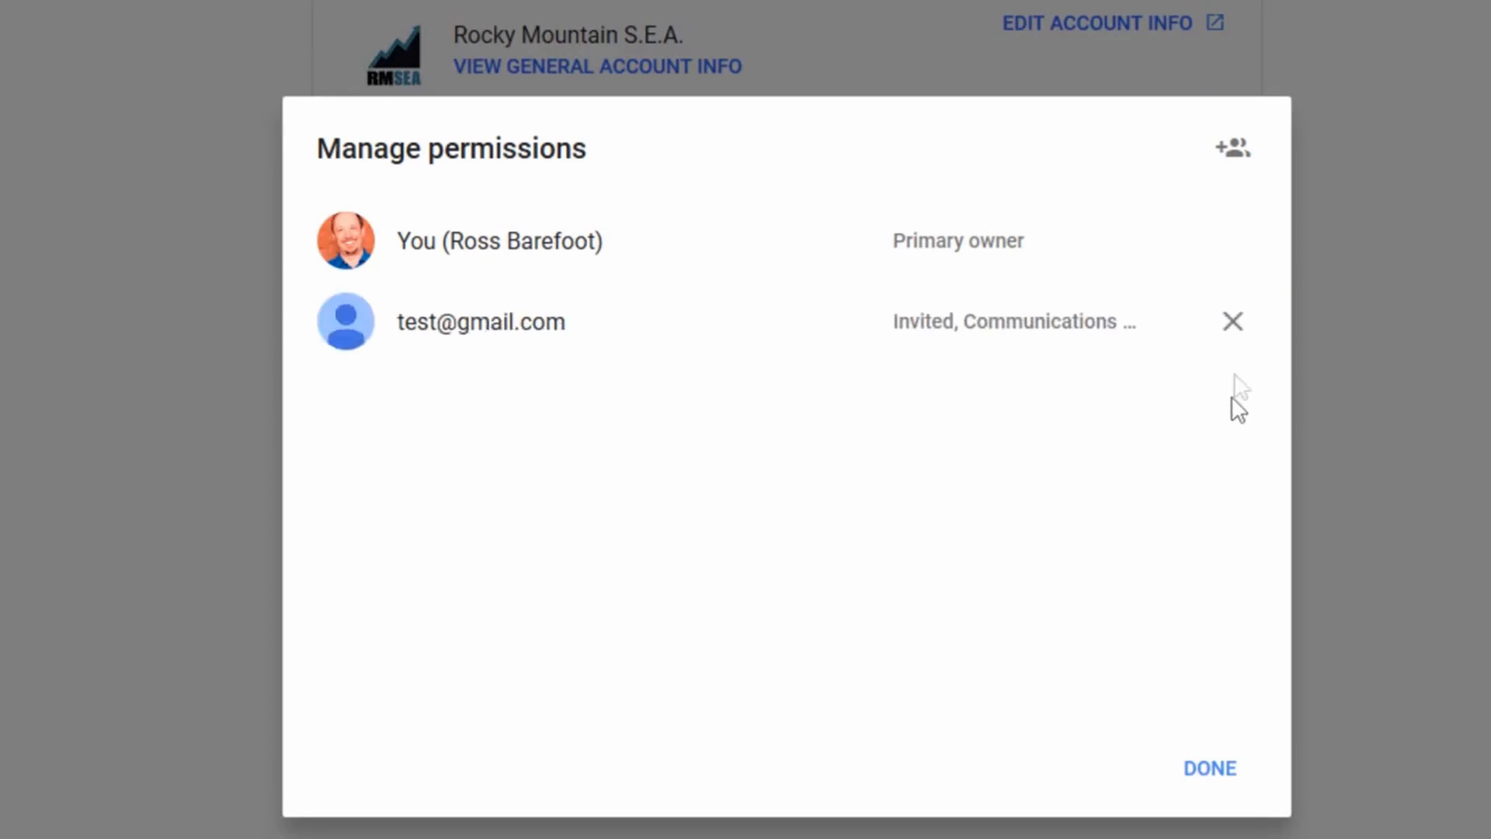
pyautogui.click(1233, 323)
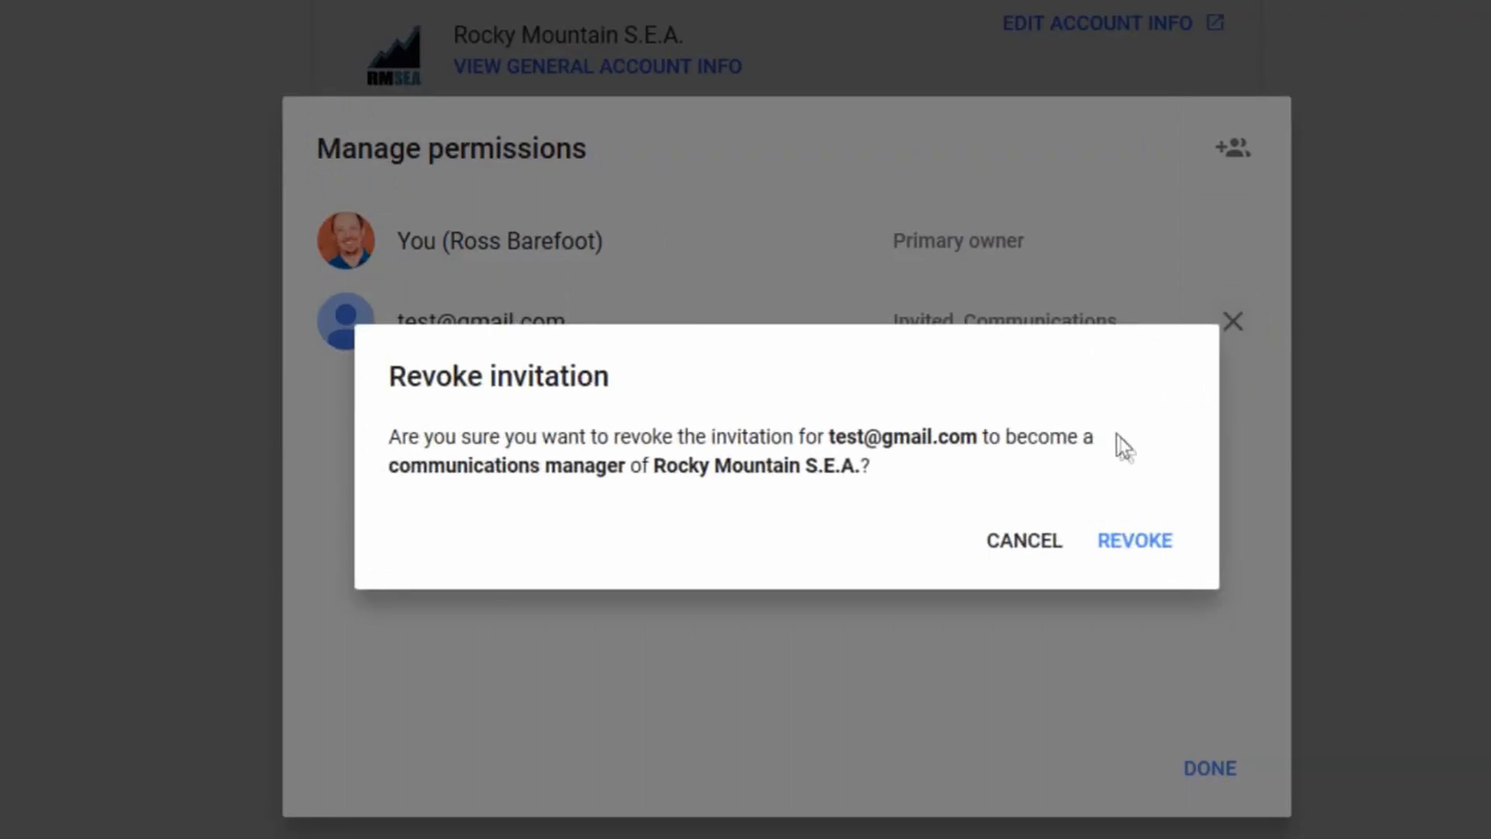
pyautogui.click(1142, 547)
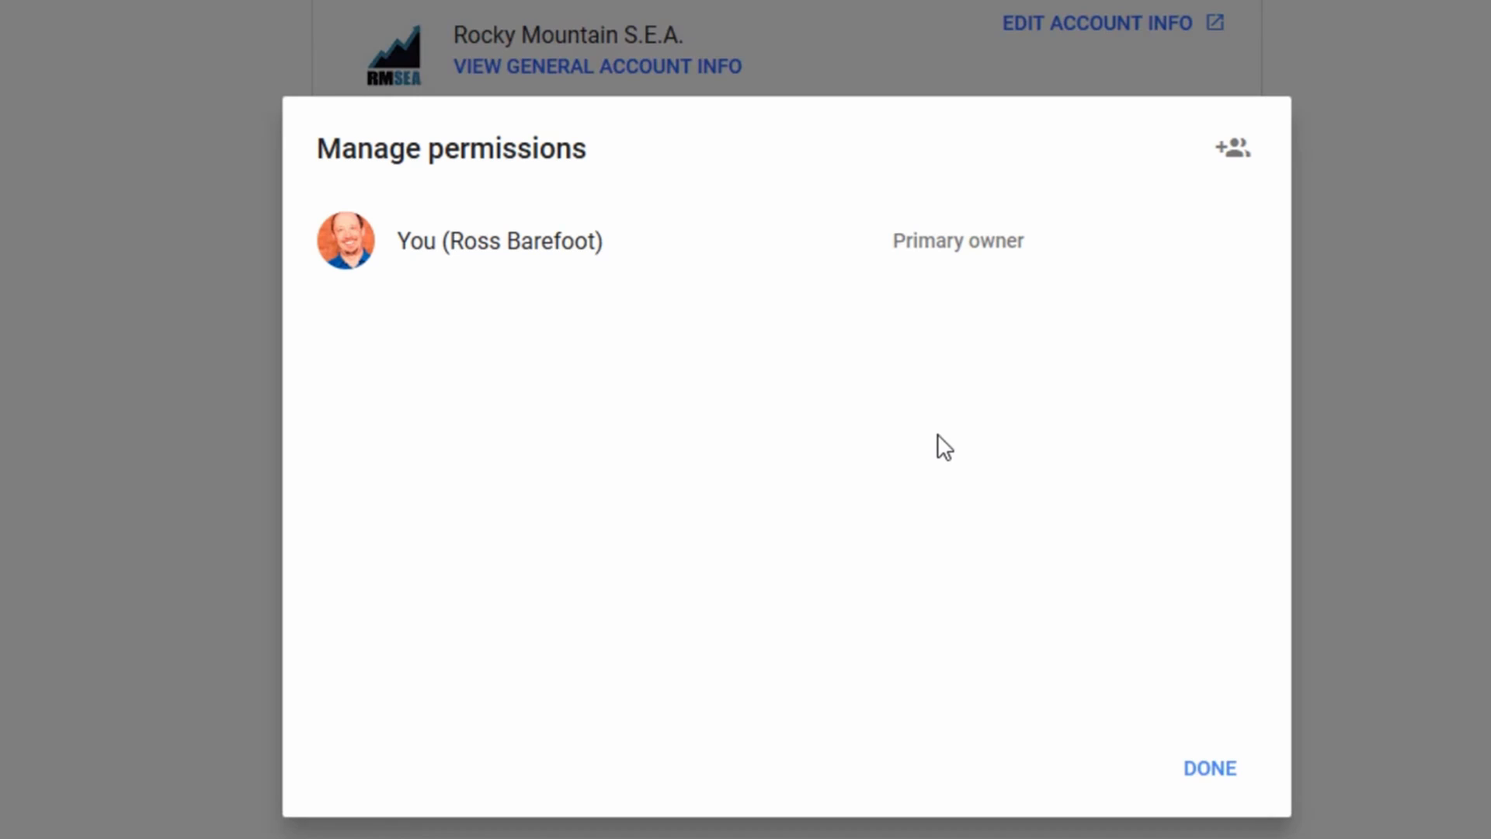
pyautogui.click(1200, 775)
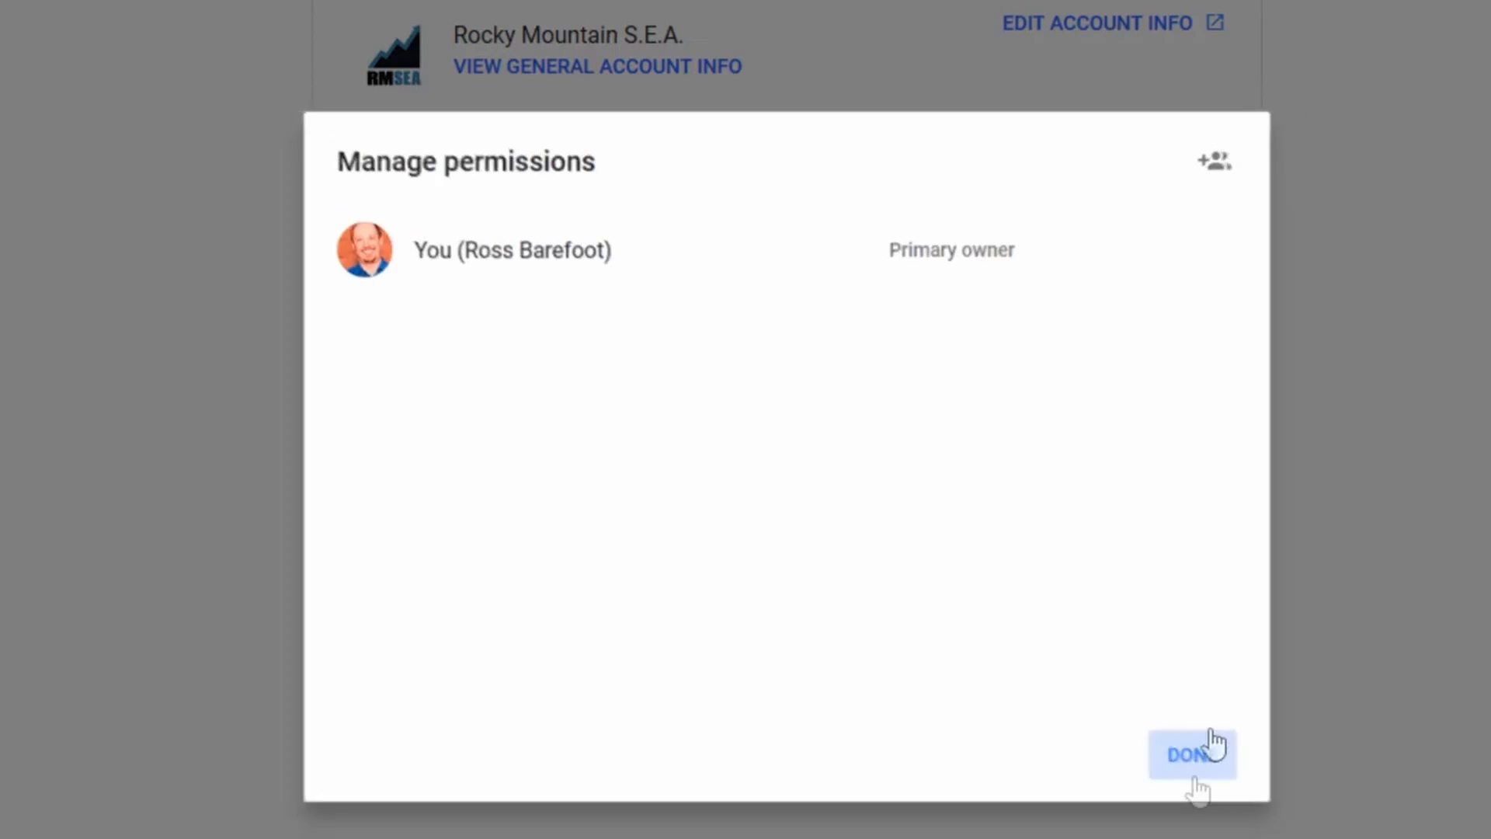